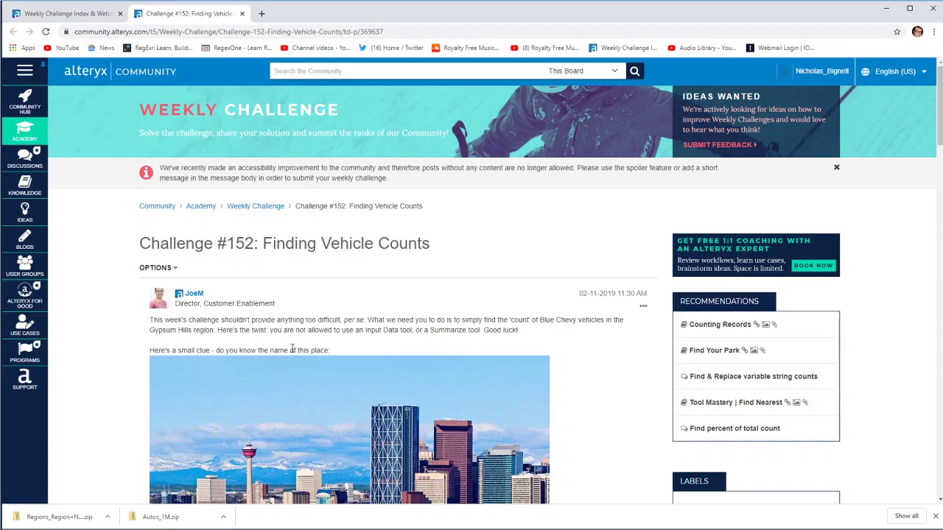
Scroll the Challenge #152 post down to the Download Vehicle Info and Download Region Info links.
scroll(292, 349, down, 2)
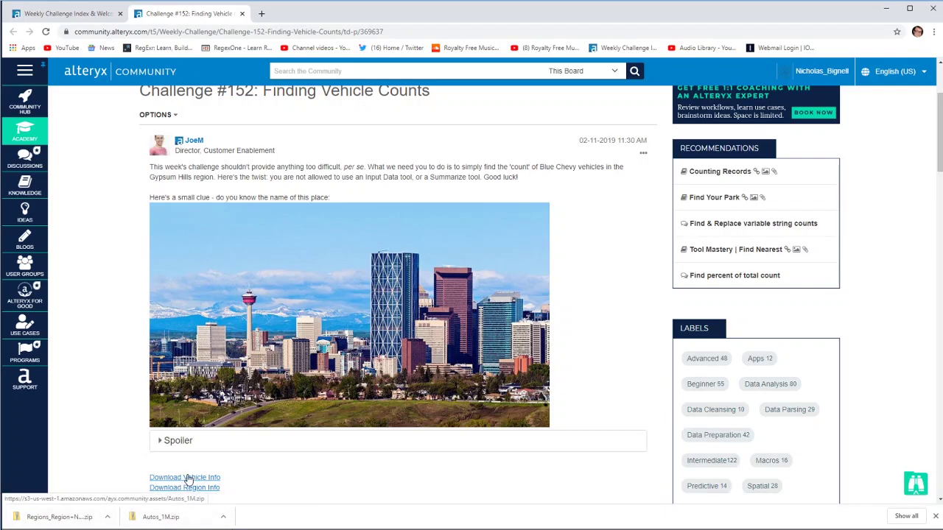
Inspect the extracted Autos_1M and Autos_1M_Indexes Calgary files in the Challenge 152 folder.
key(alt+Tab)
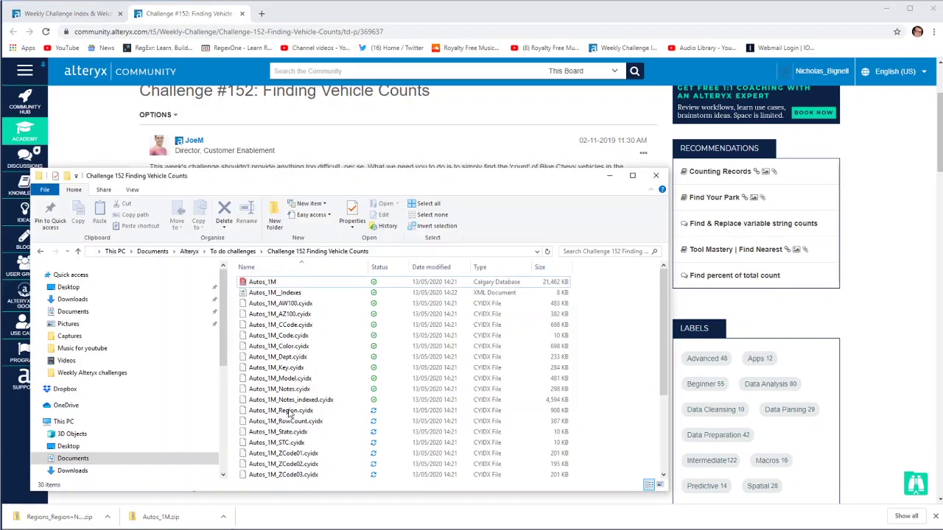
mouse_move(262, 283)
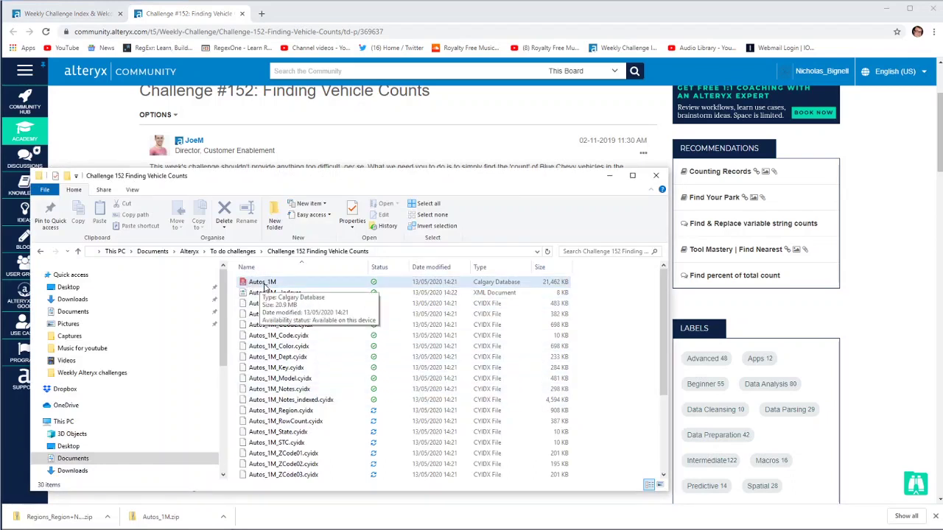
click(302, 286)
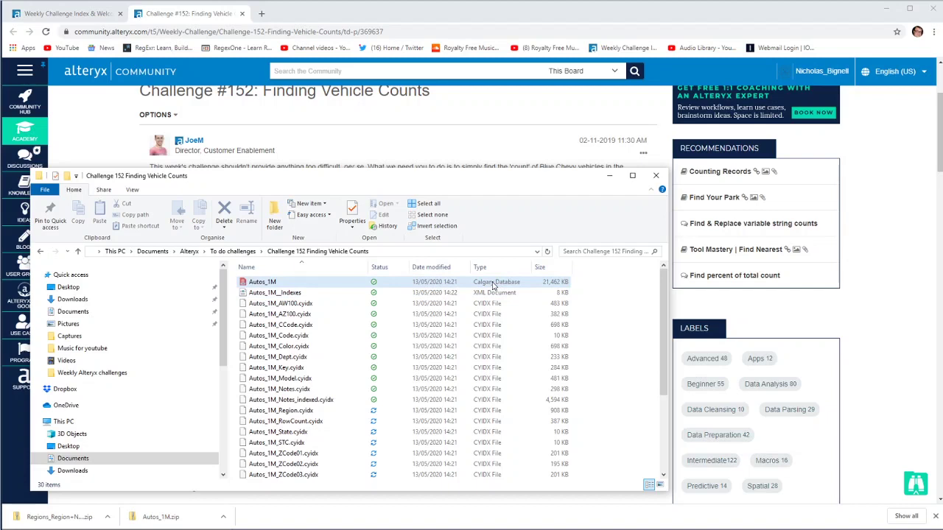
key(Down)
key(Up)
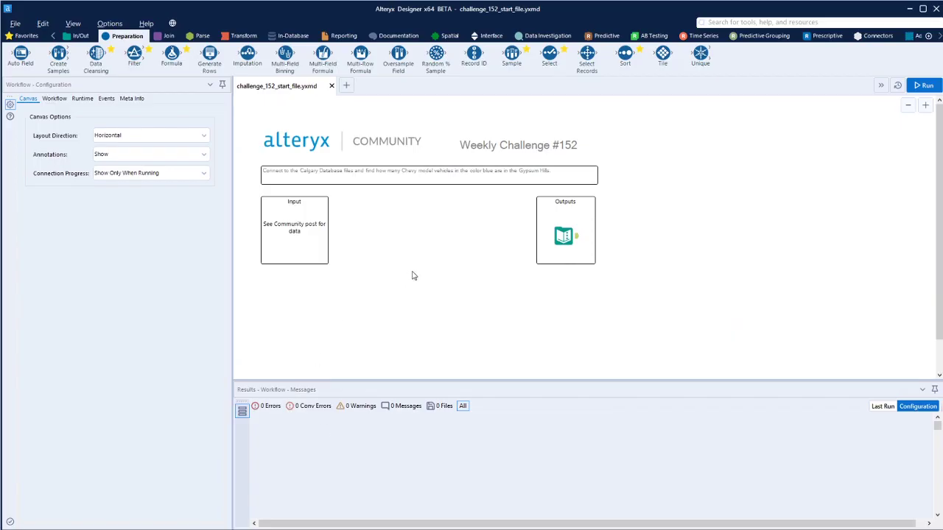
View the Outputs Text Input's expected record: BLUE, CHEVY, 3780, Gypsum Hills.
click(573, 238)
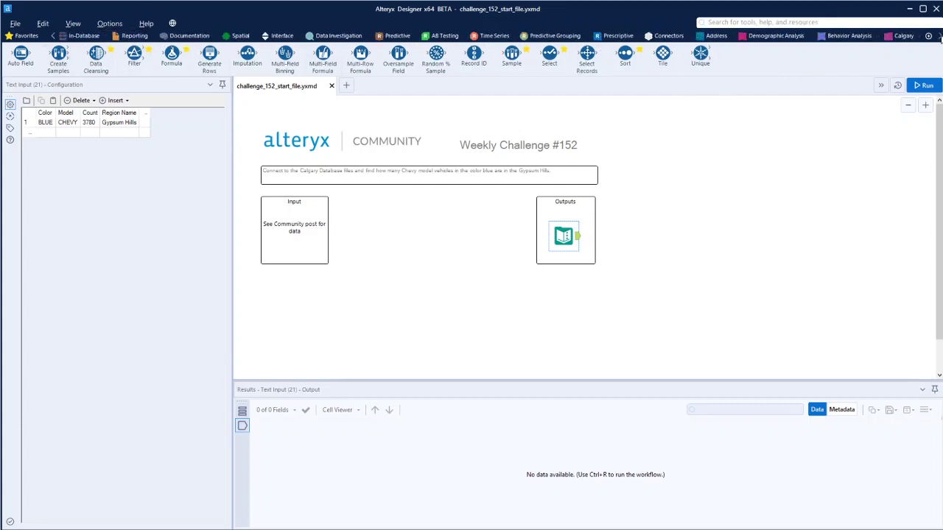
Show the Calgary tool category, keeping the All Modified tool palette preset.
click(855, 37)
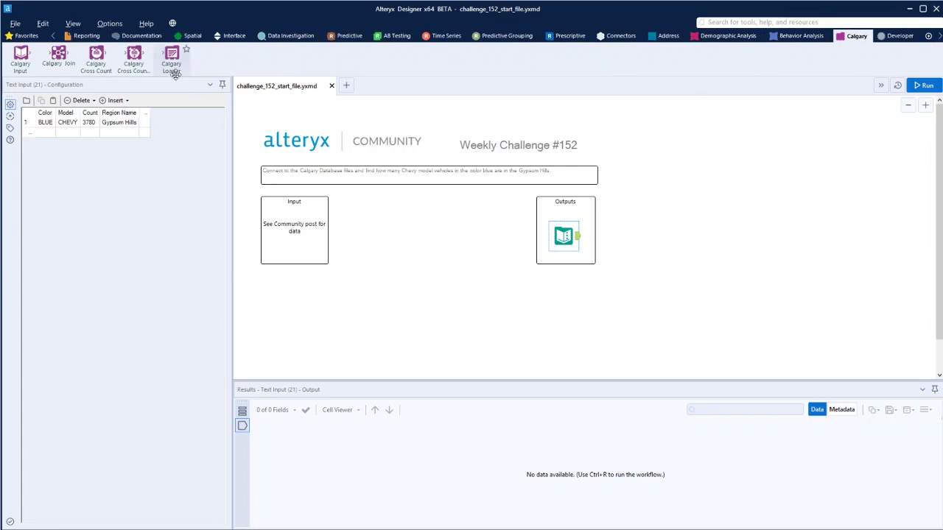
click(929, 40)
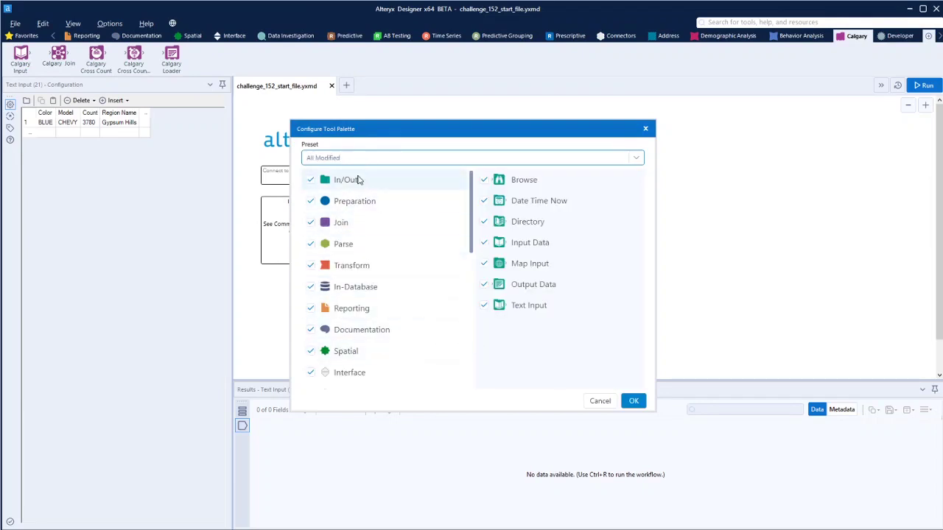
click(366, 161)
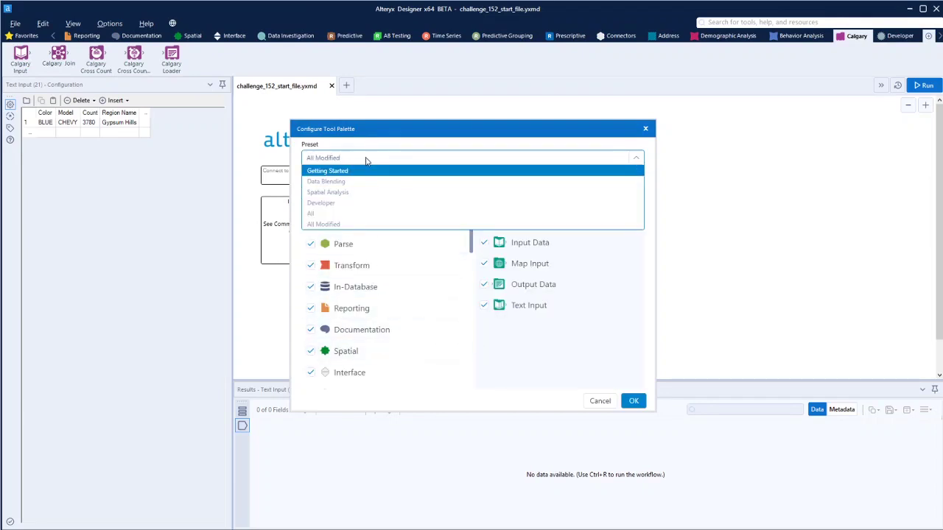
click(366, 161)
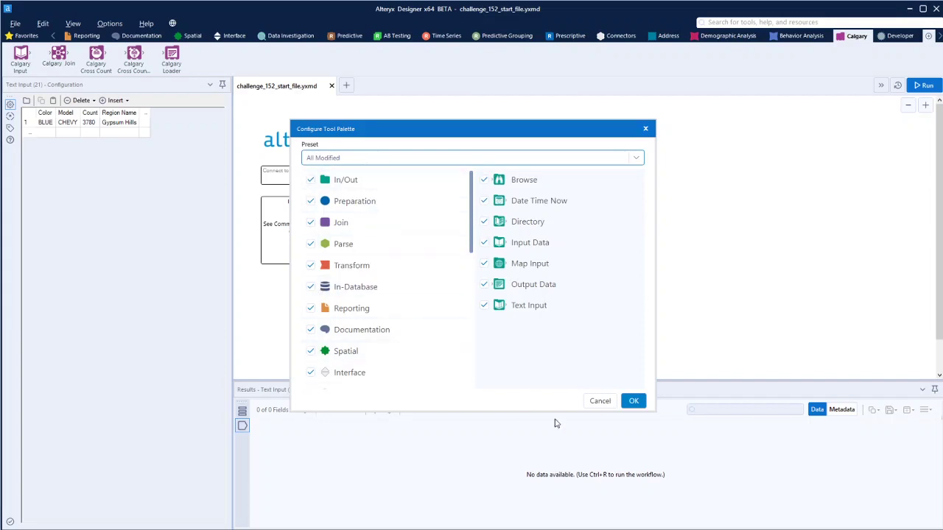
click(600, 404)
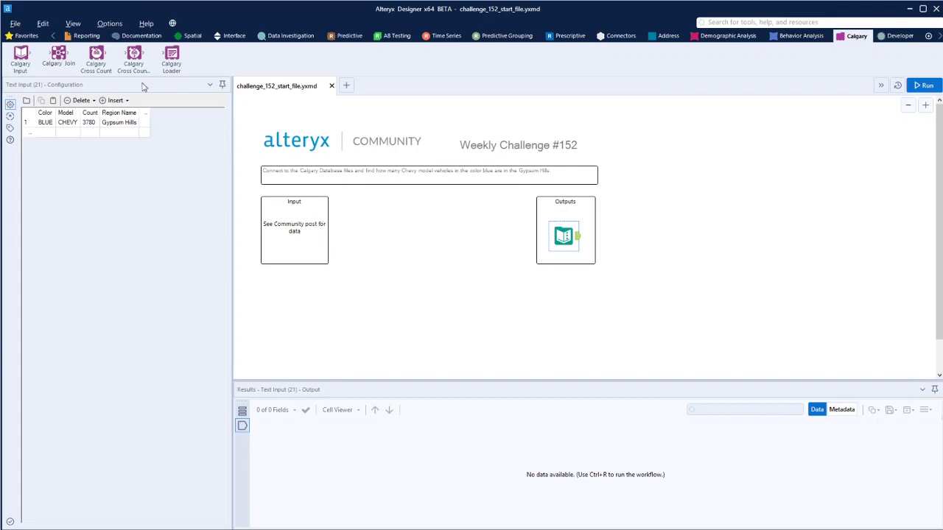
mouse_move(20, 57)
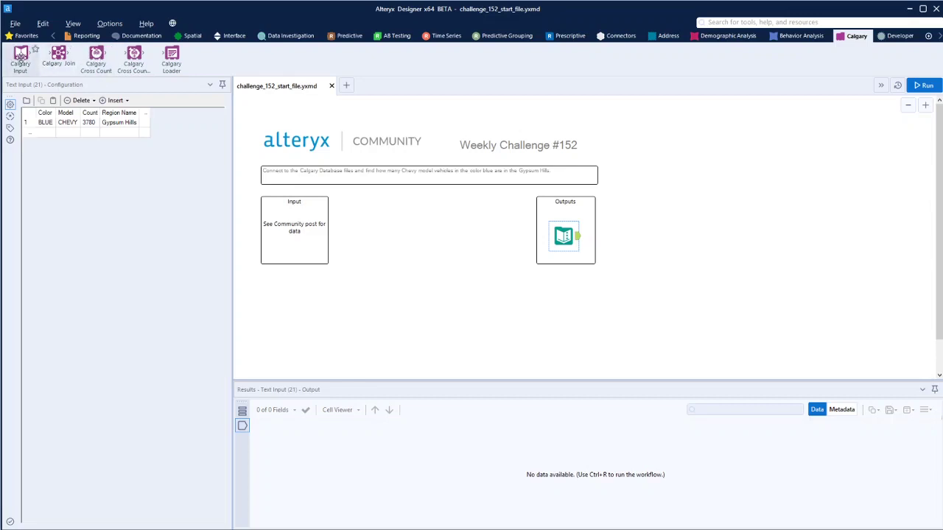
Add a Calgary Input reading Autos_1M.cydb and run it to preview the vehicle records.
drag(21, 55, 368, 291)
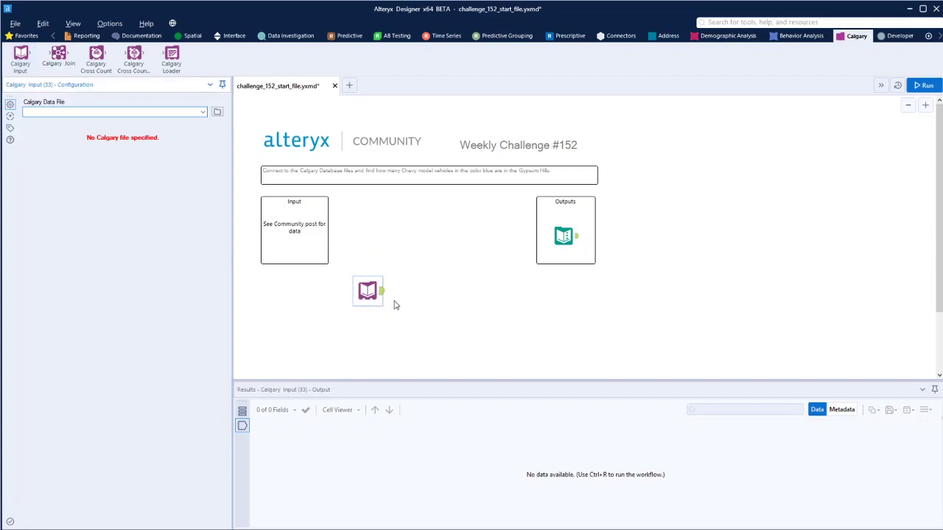
click(219, 113)
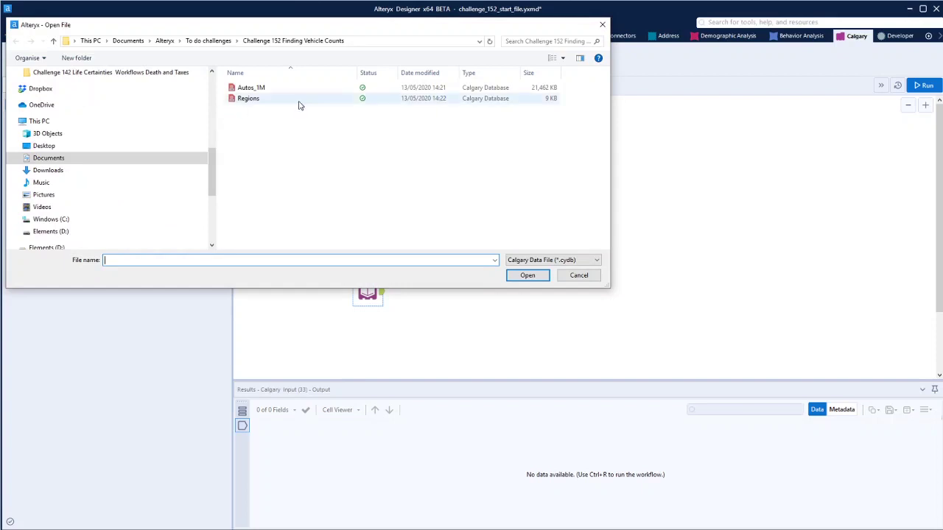
double_click(260, 88)
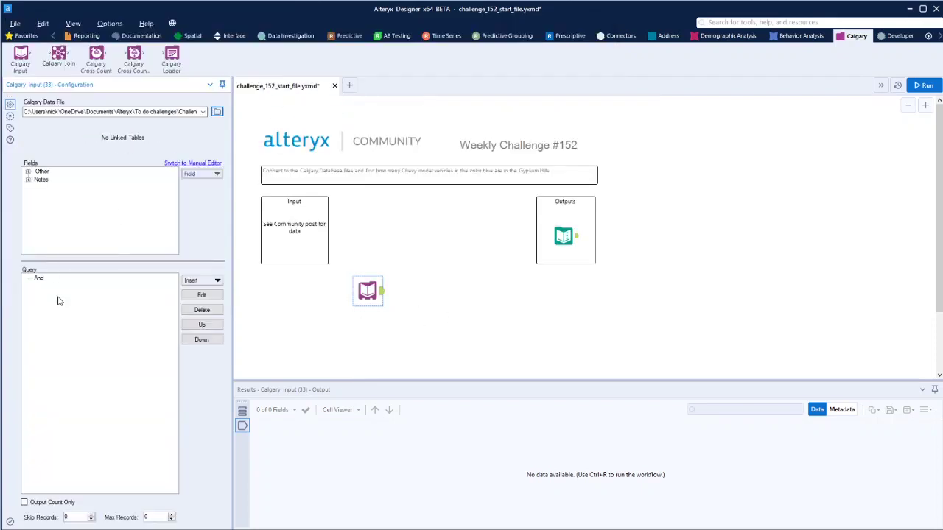
click(924, 86)
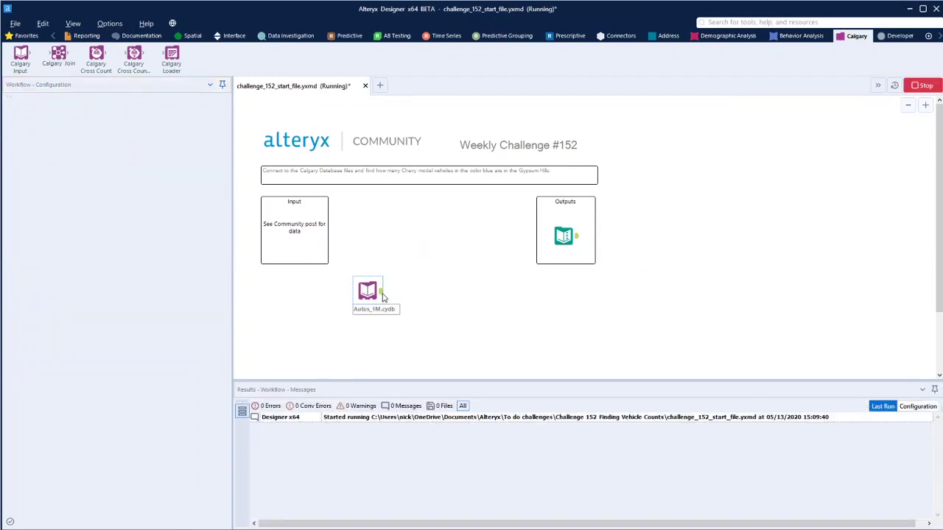
click(381, 295)
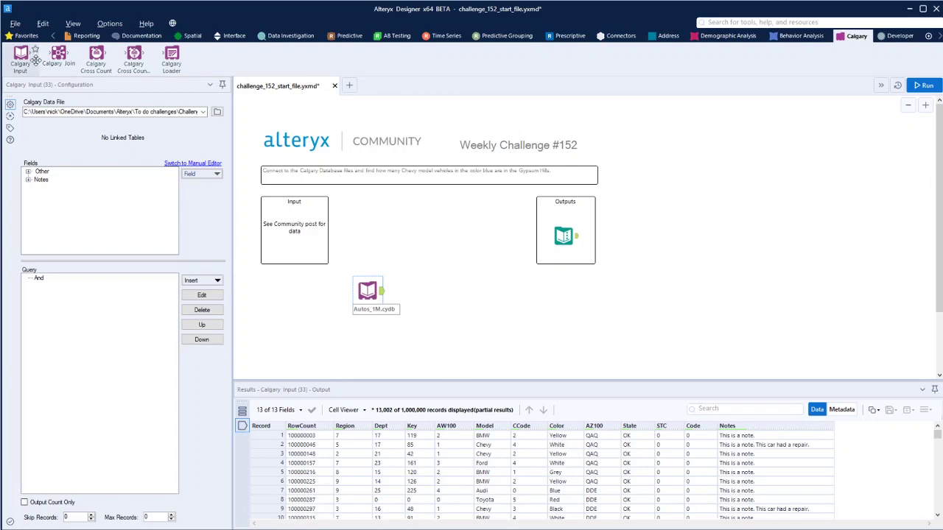
Add a second Calgary Input reading Regions.cydb below the first and run the workflow.
mouse_move(21, 56)
mouse_down()
mouse_move(357, 392)
mouse_move(368, 345)
mouse_up()
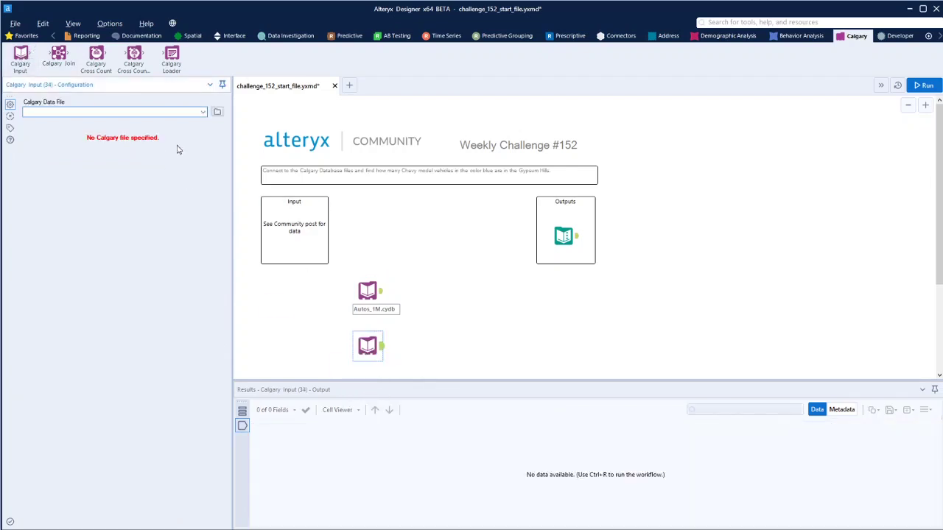
click(218, 113)
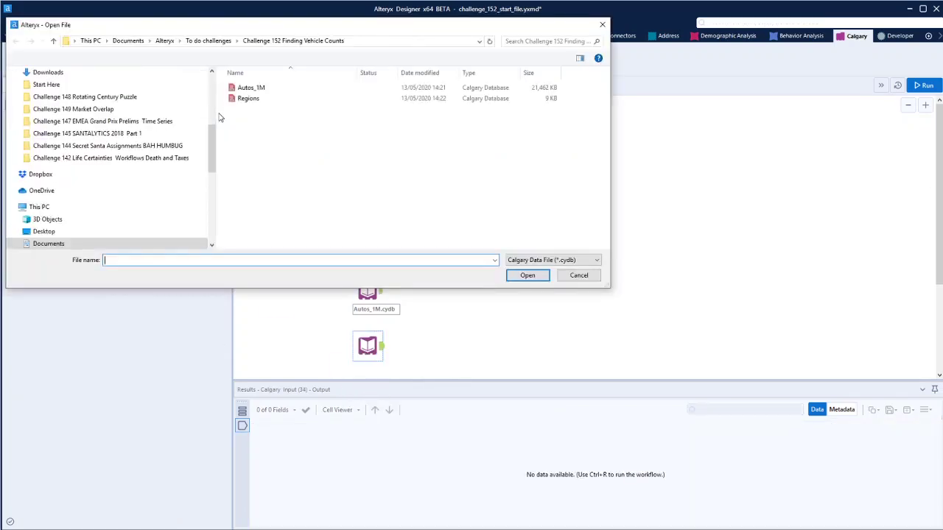
double_click(246, 100)
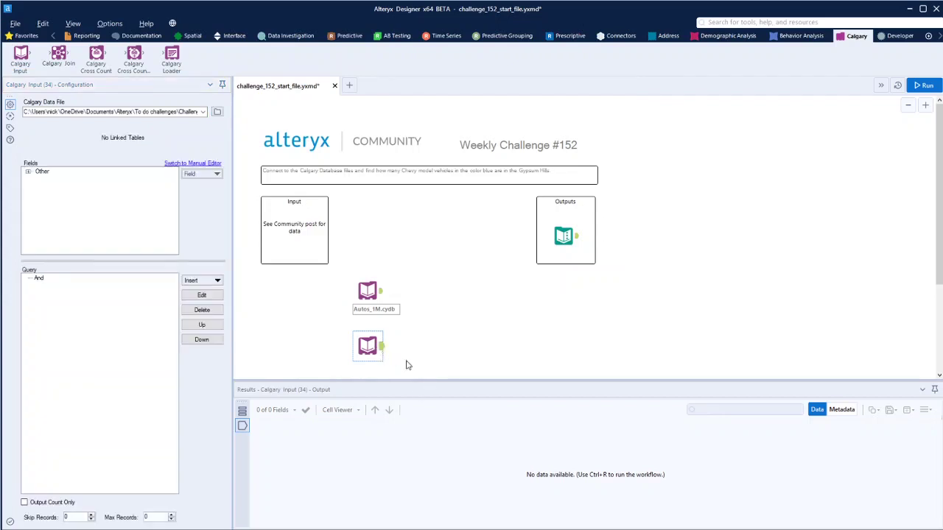
click(922, 85)
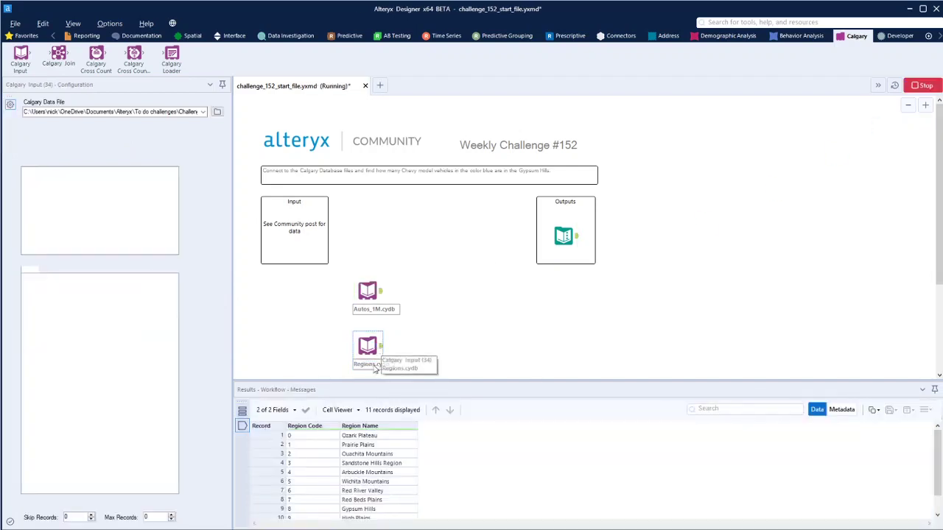
Confirm Gypsum Hills has region code 8 and compare with the Autos records' Region values.
click(359, 509)
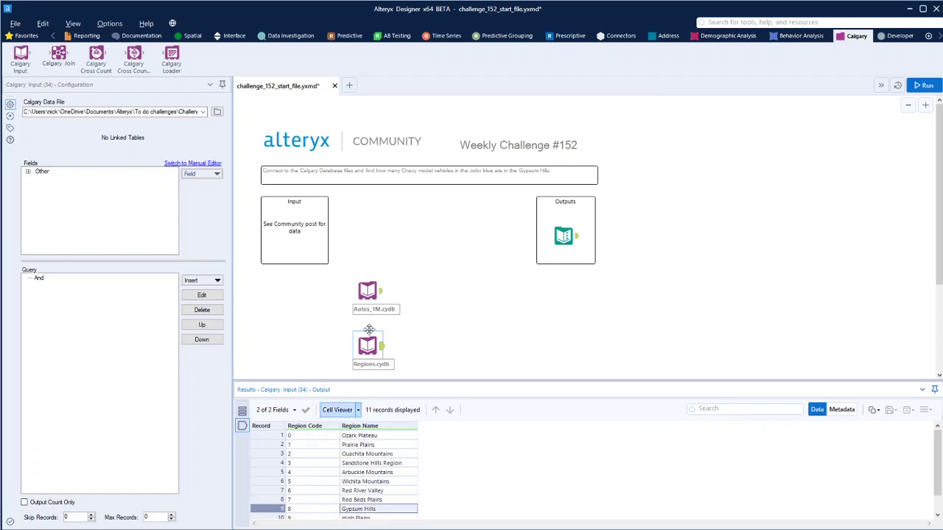
click(381, 294)
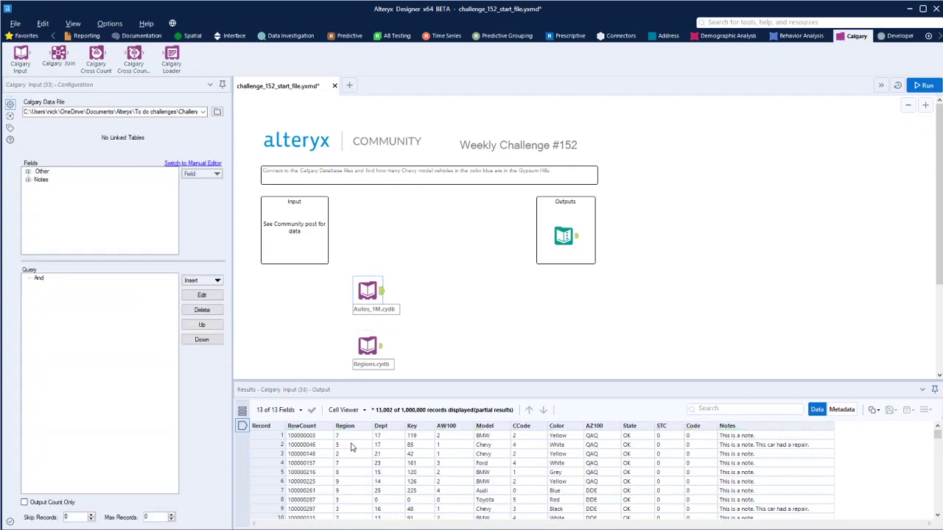
click(348, 476)
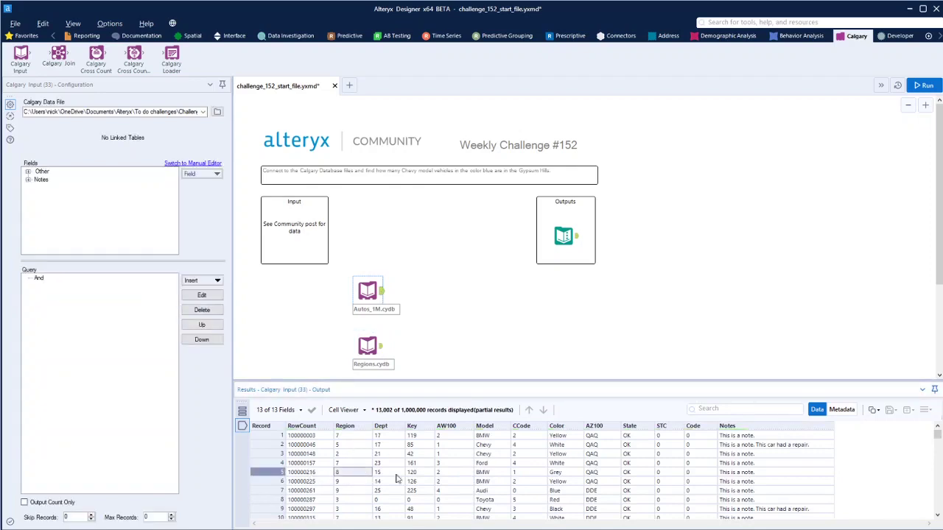
drag(492, 477, 554, 479)
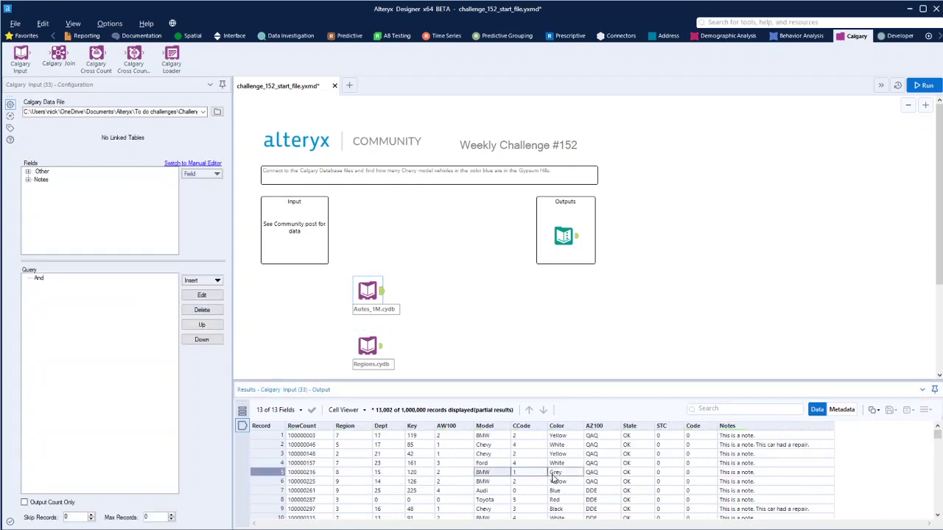
click(352, 478)
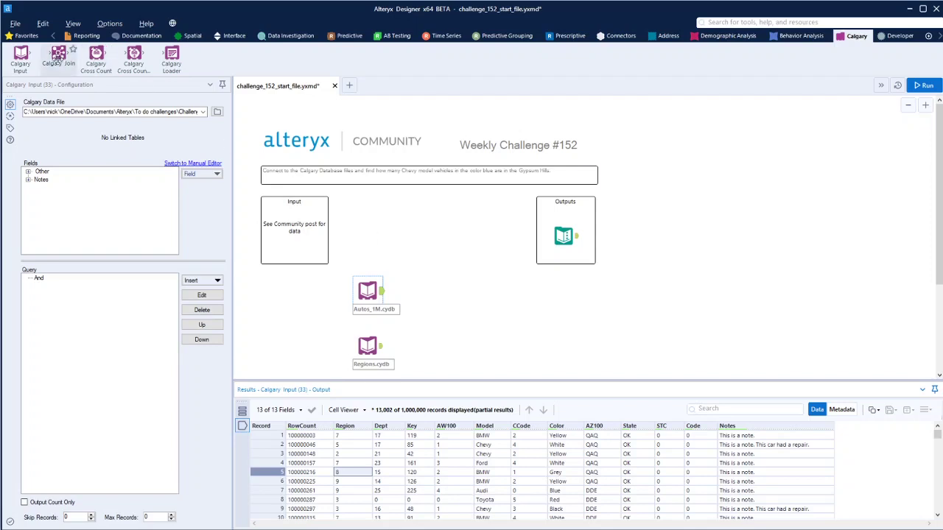
Join the Autos and Regions inputs, matching Region to Region Code.
scroll(106, 37, left, 5)
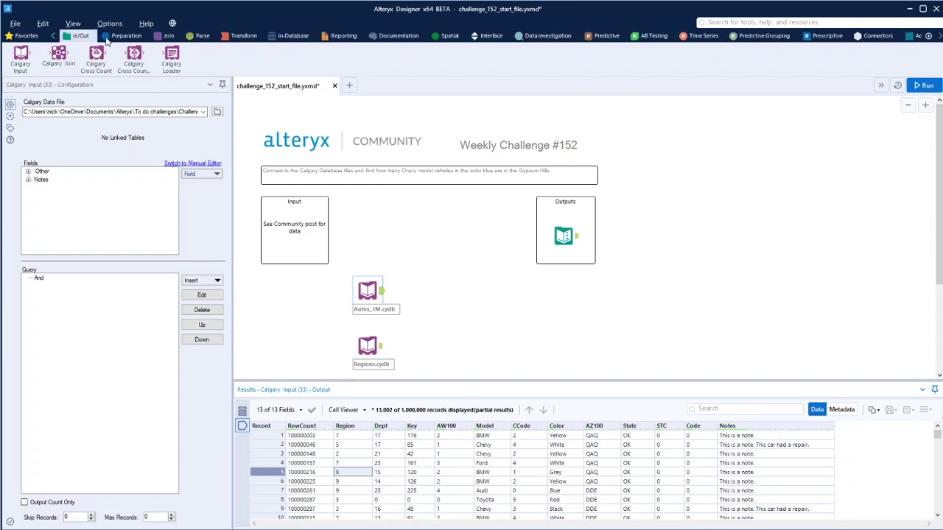
click(109, 37)
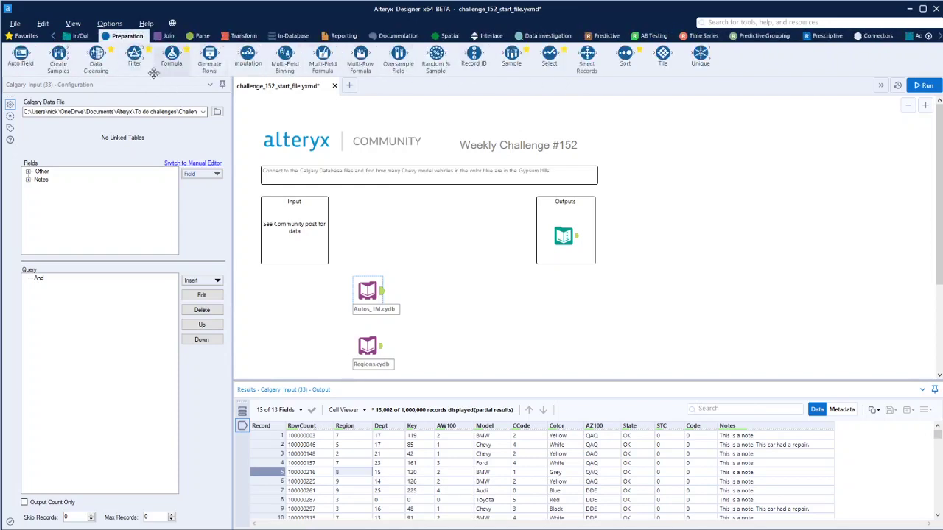
click(169, 35)
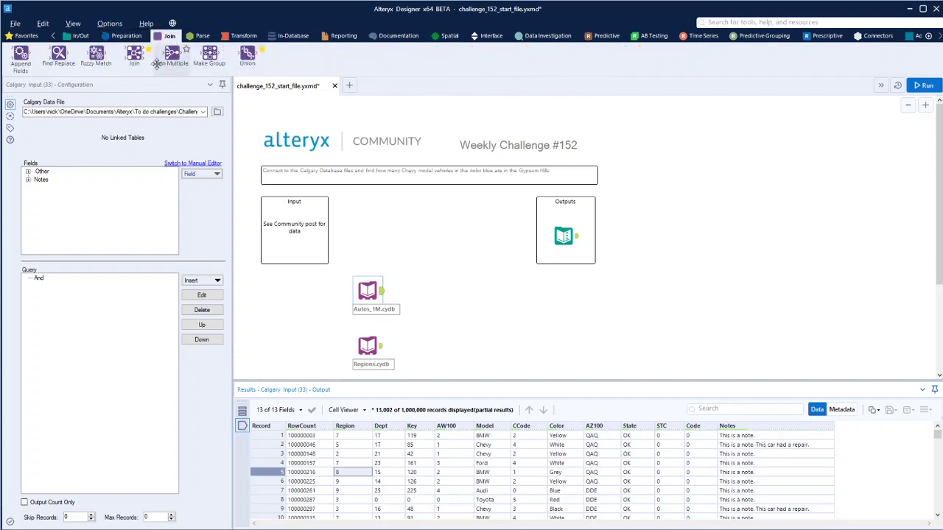
drag(134, 55, 435, 309)
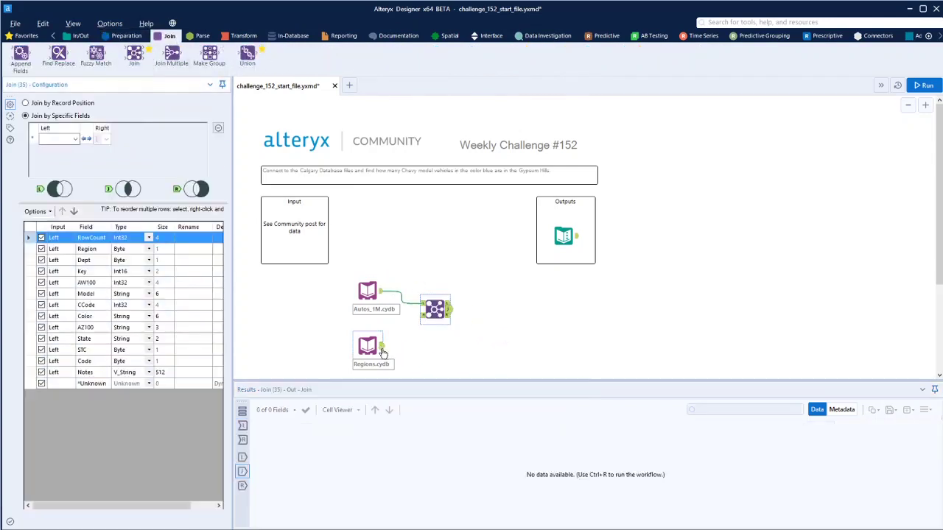
drag(381, 347, 421, 317)
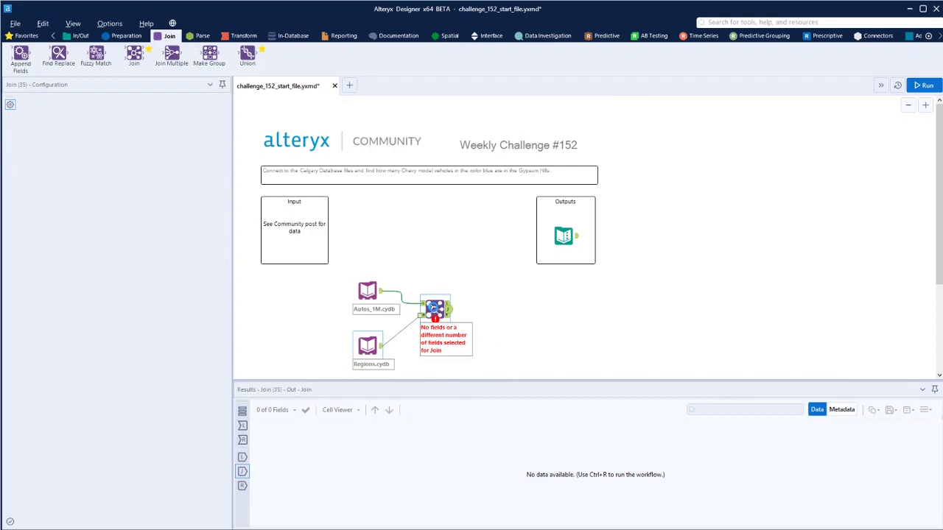
click(75, 140)
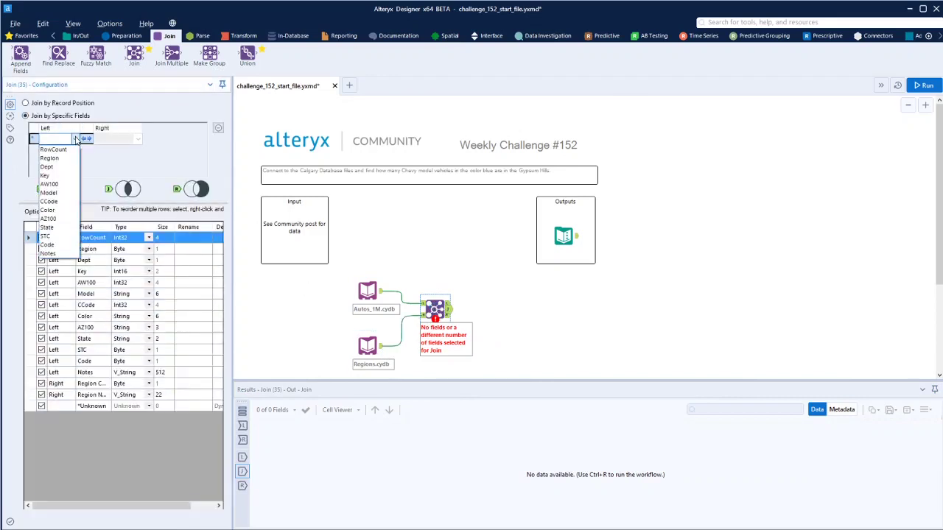
click(65, 161)
click(136, 140)
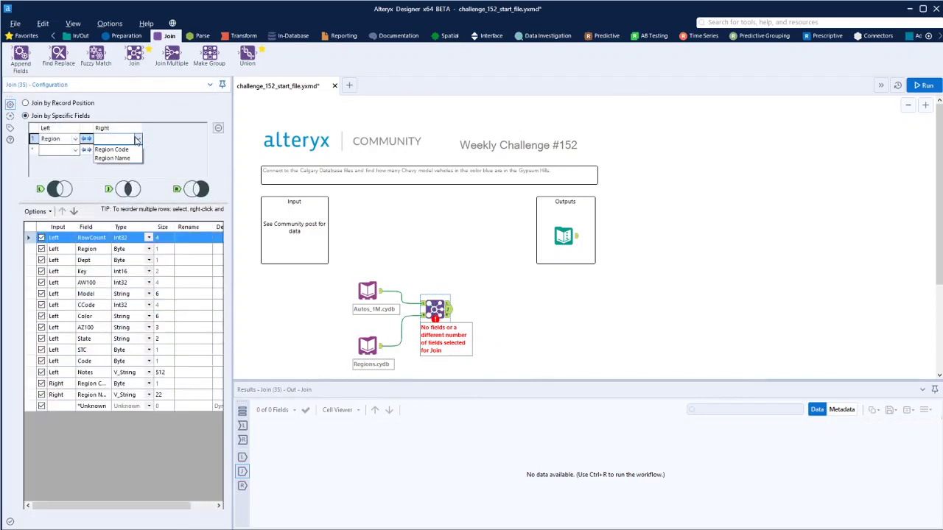
click(112, 150)
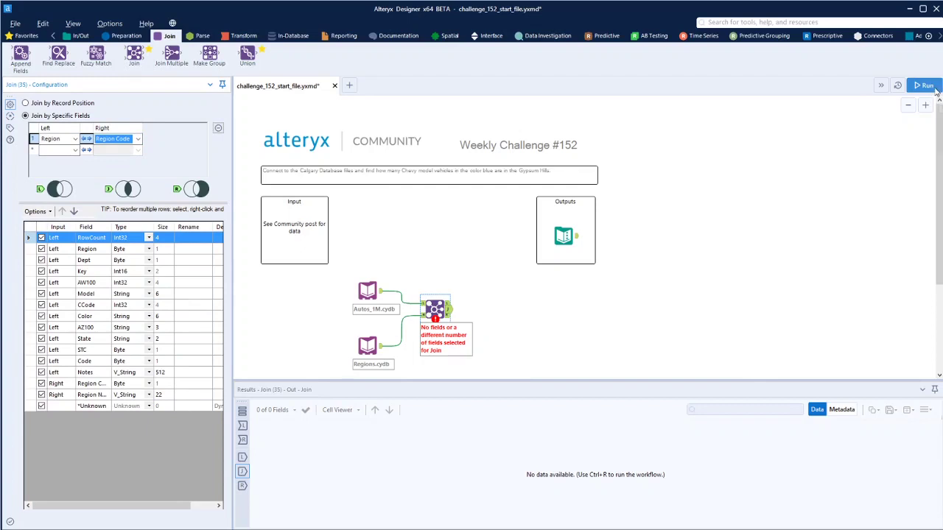
mouse_move(435, 308)
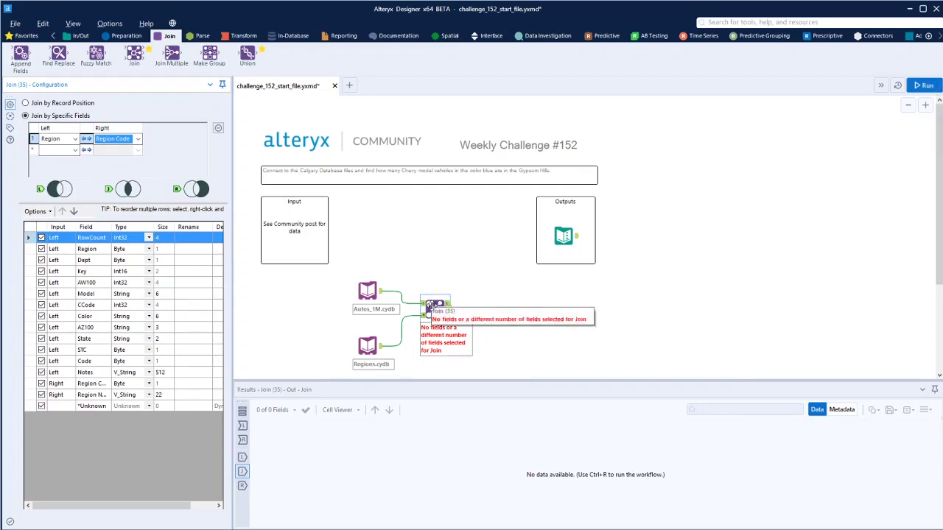
Move the Join right and insert a Filter between Autos_1M.cydb and the Join.
drag(431, 304, 598, 310)
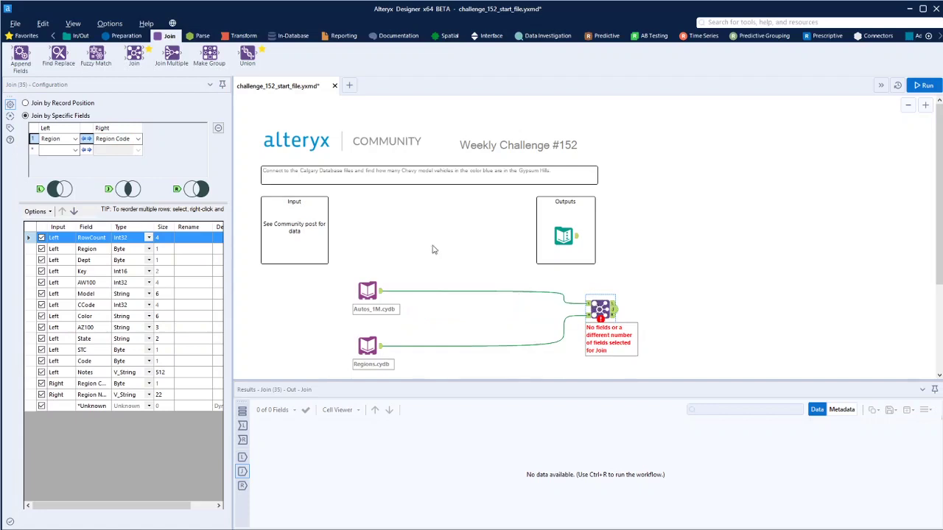
click(126, 35)
mouse_move(134, 56)
mouse_down()
mouse_move(336, 252)
mouse_move(422, 292)
mouse_up()
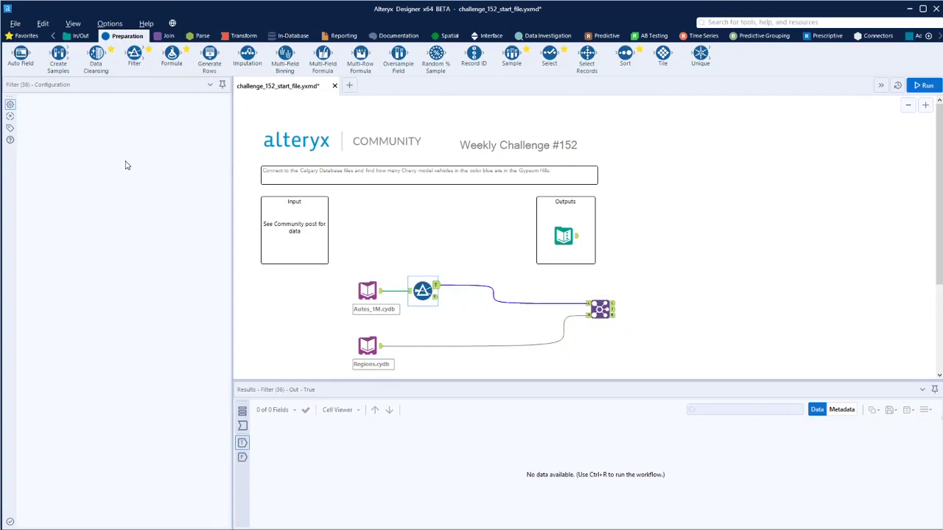
Set the first Autos filter to Model equals Chevy.
click(91, 144)
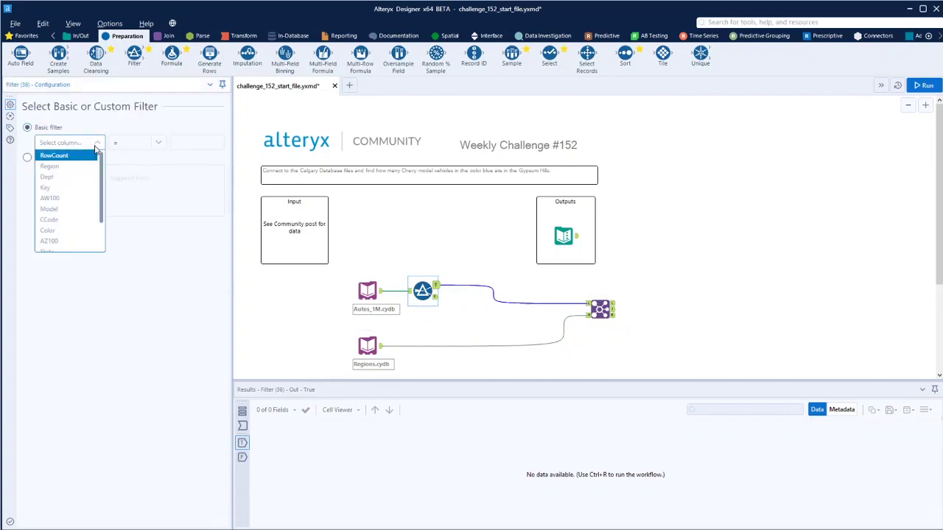
click(74, 209)
click(186, 143)
text(Chevy)
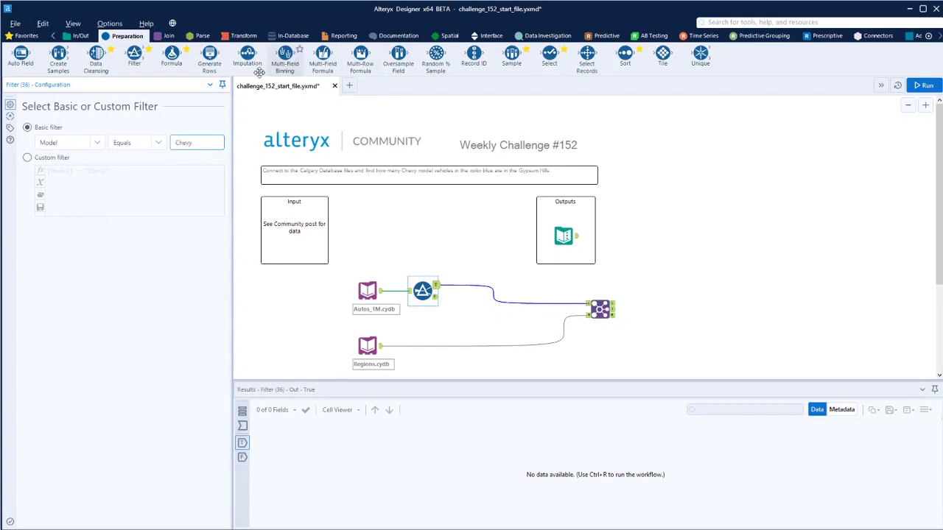
Add a second Autos filter for Color equals Blue.
drag(134, 55, 471, 284)
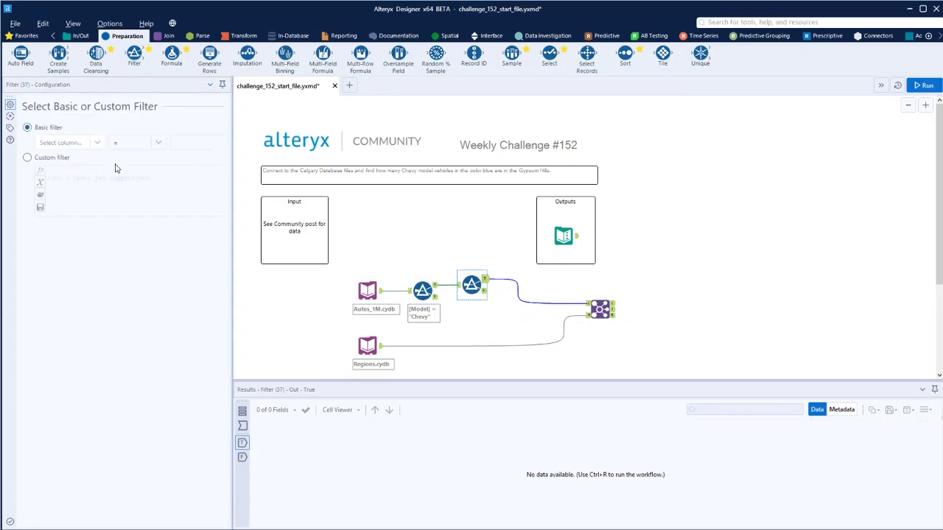
click(73, 144)
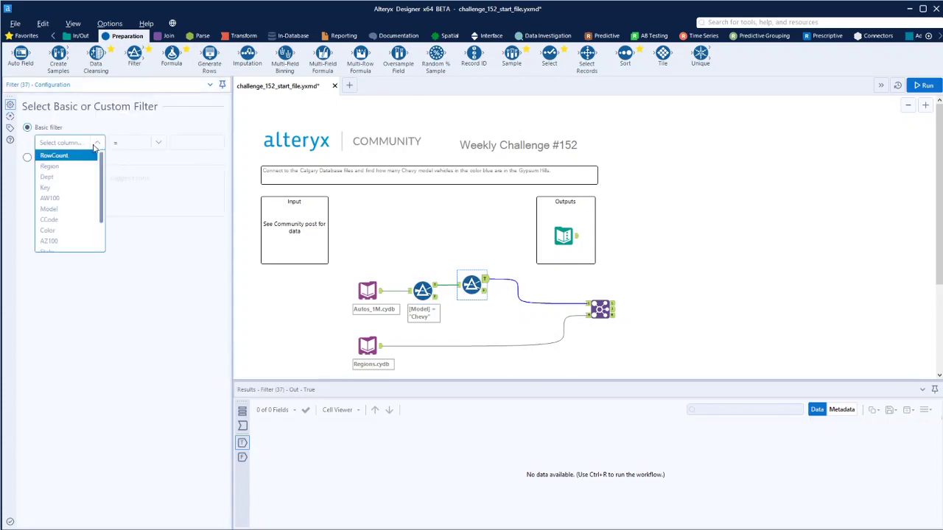
click(75, 229)
click(182, 142)
text(Blue)
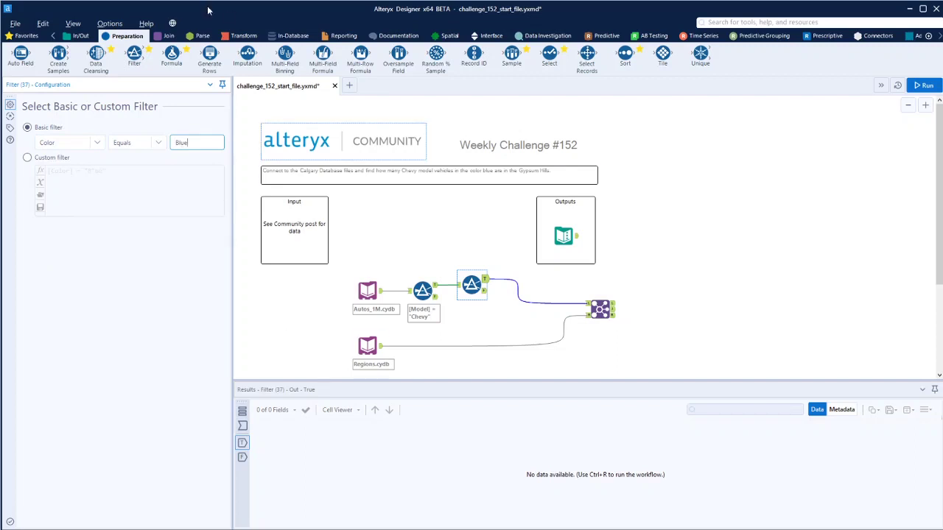
Add a Regions filter for Region Name equals Gypsum Hills before the Join.
drag(135, 56, 430, 351)
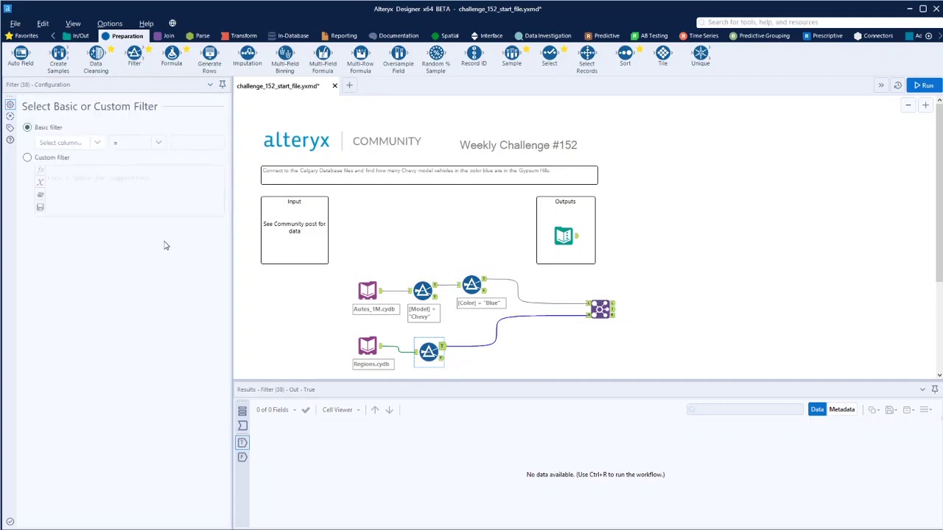
click(74, 142)
click(79, 167)
click(194, 143)
text(Gypsum Hills)
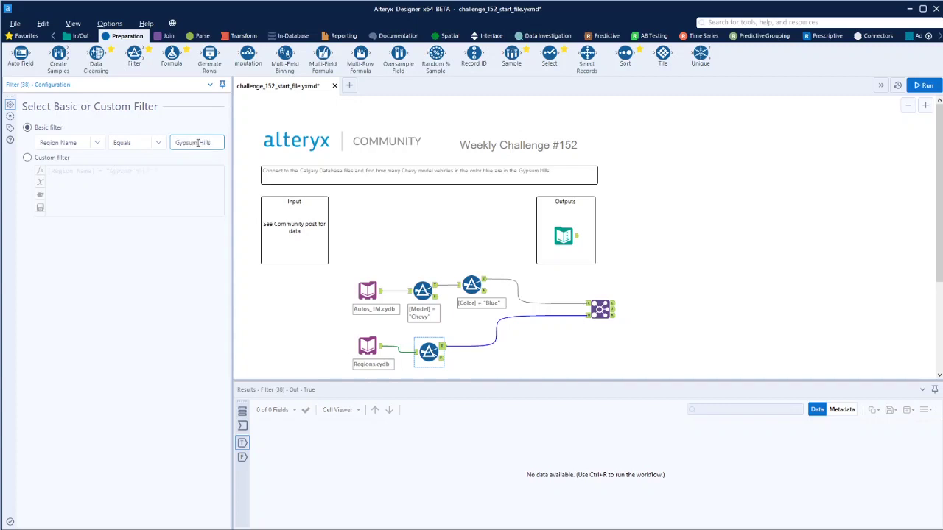
Run the workflow and review the Join's 3,780 blue Chevy records in Gypsum Hills.
click(552, 347)
click(925, 86)
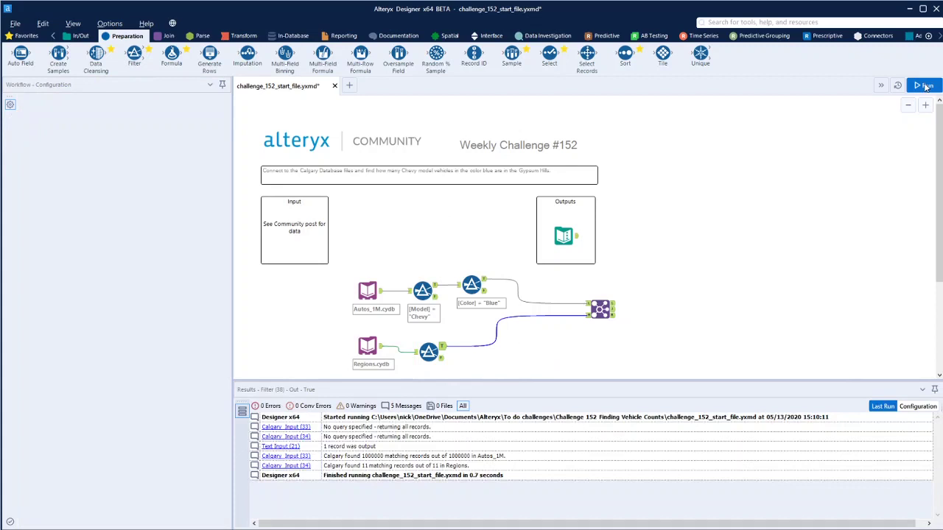
click(603, 306)
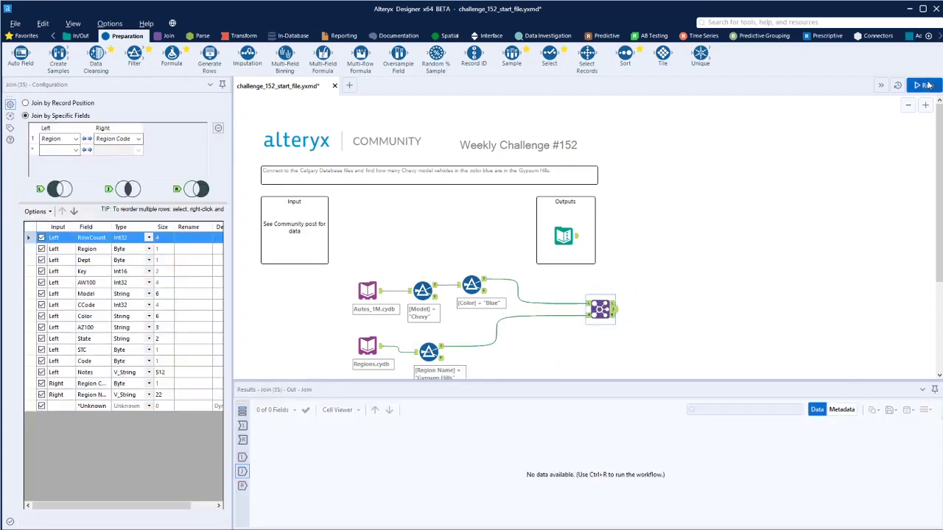
click(663, 296)
key(ctrl+r)
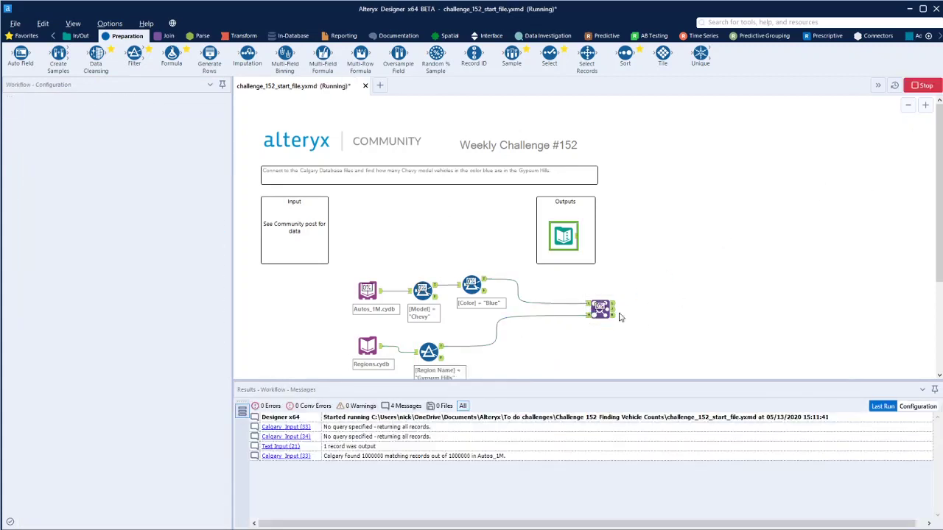
click(608, 313)
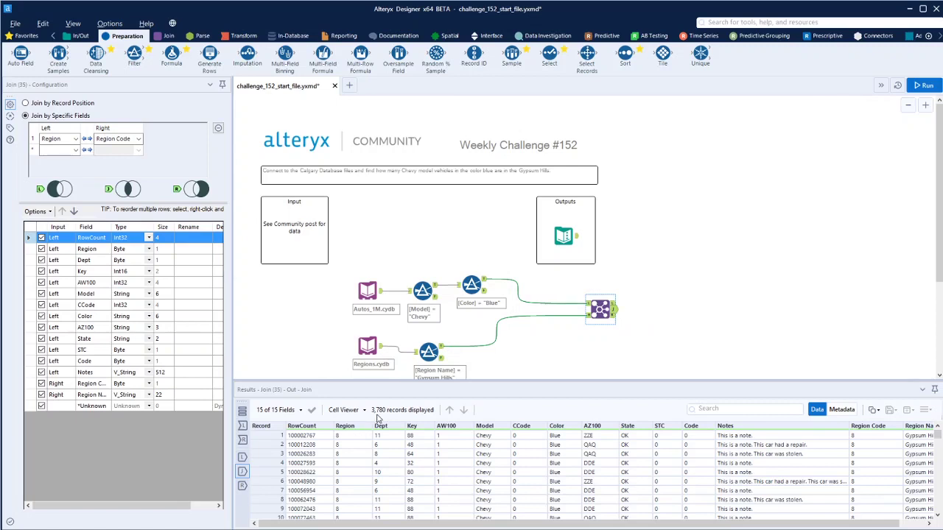
scroll(492, 453, down, 1)
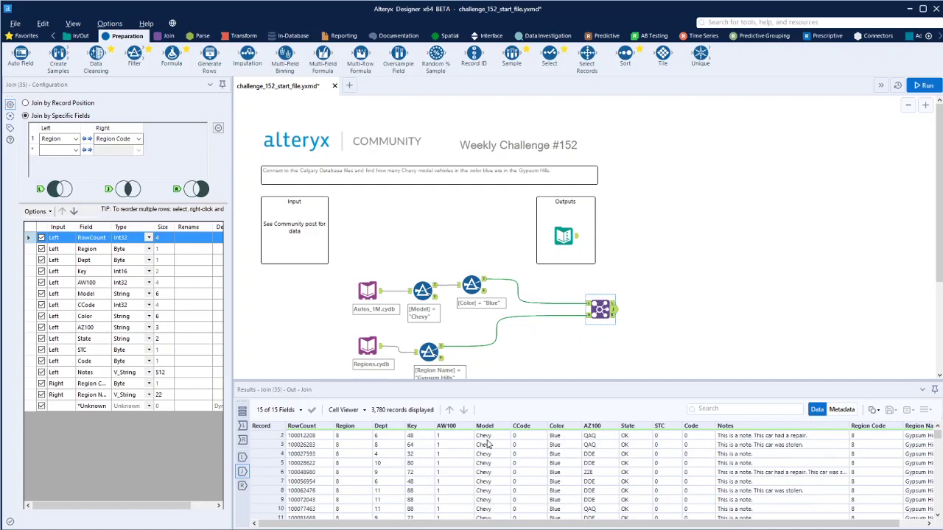
scroll(487, 456, down, 3)
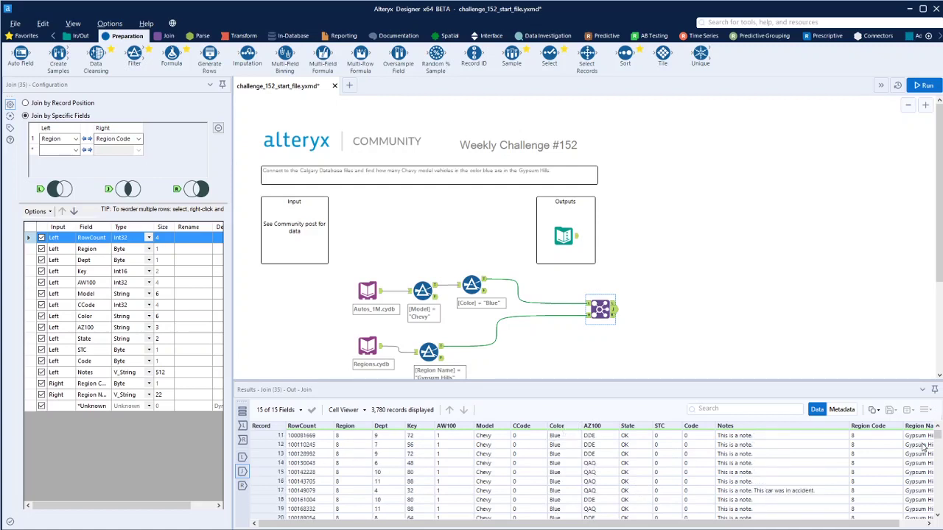
scroll(812, 468, up, 4)
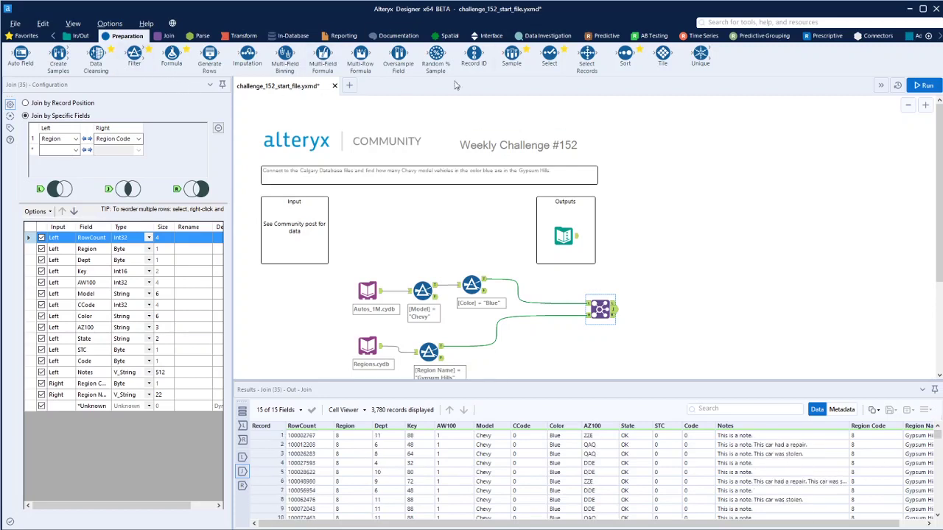
Add a Select tool after the Join, followed by a Count Records tool.
drag(550, 53, 654, 308)
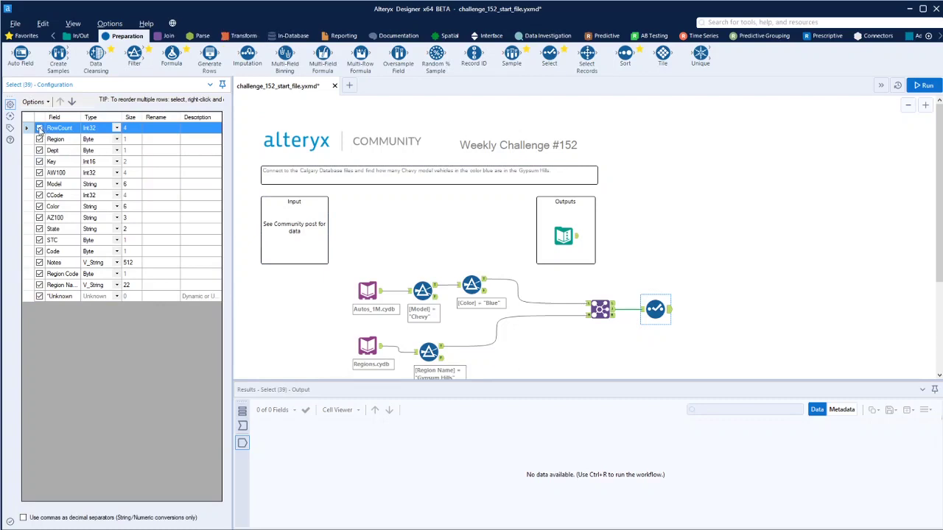
click(247, 38)
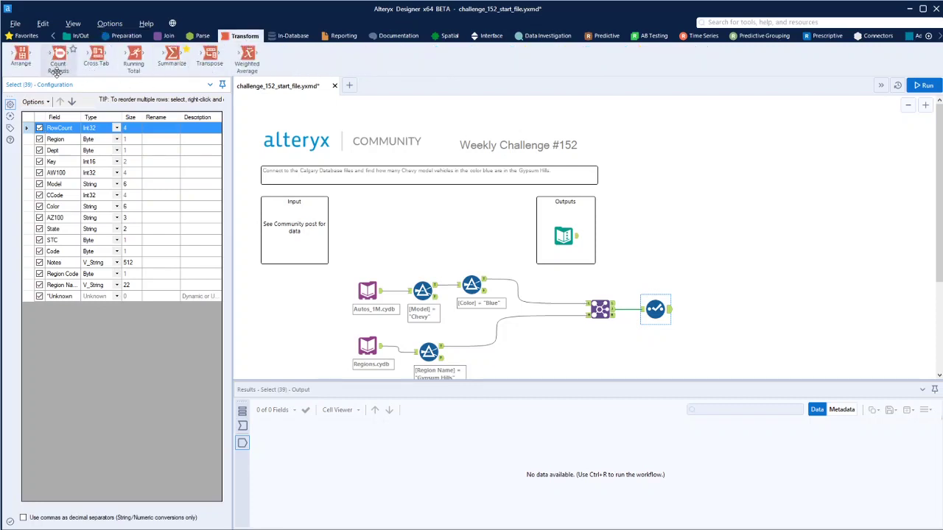
mouse_move(58, 58)
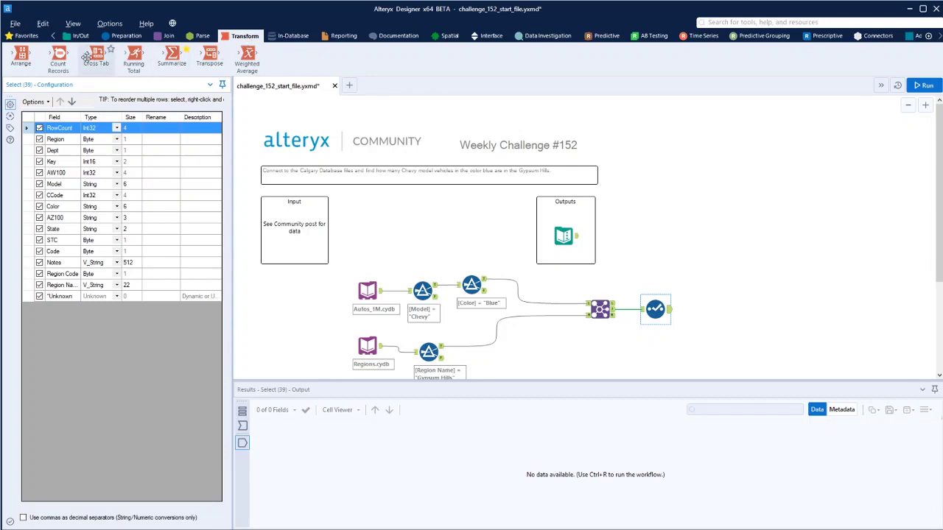
drag(58, 59, 718, 310)
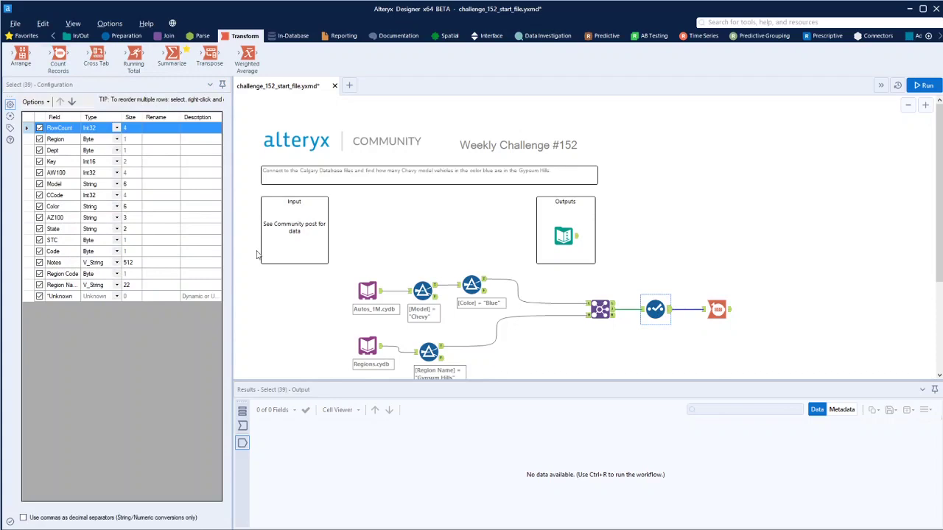
Set the Select to keep only Model, Color and Region Name, dropping all other fields.
click(40, 128)
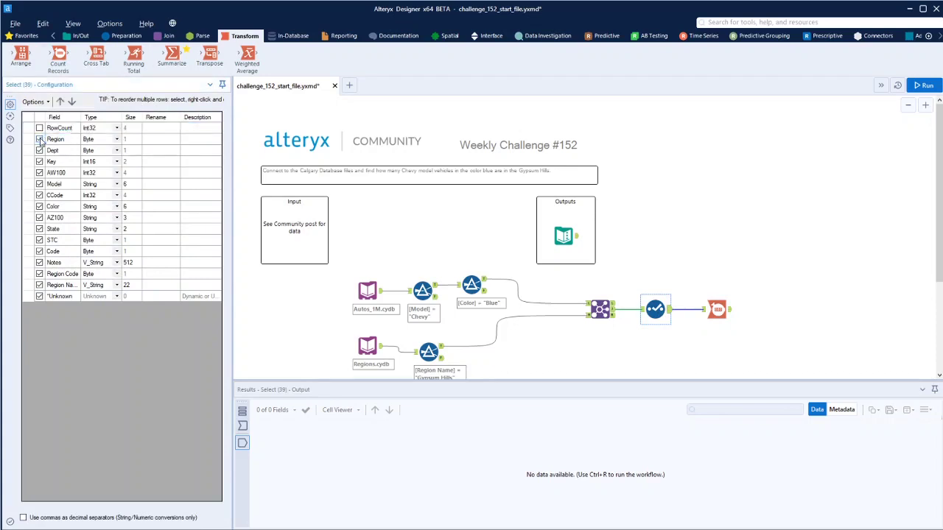
click(39, 150)
click(40, 162)
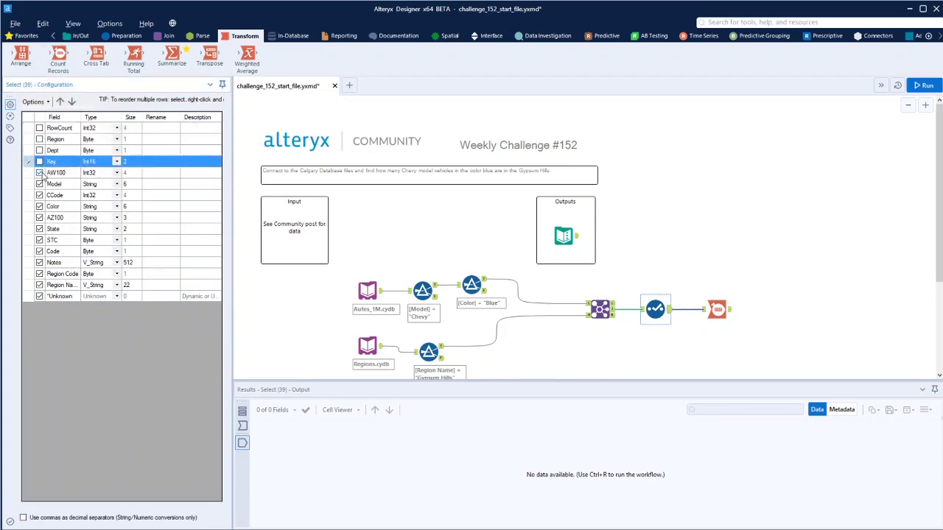
click(40, 195)
click(40, 218)
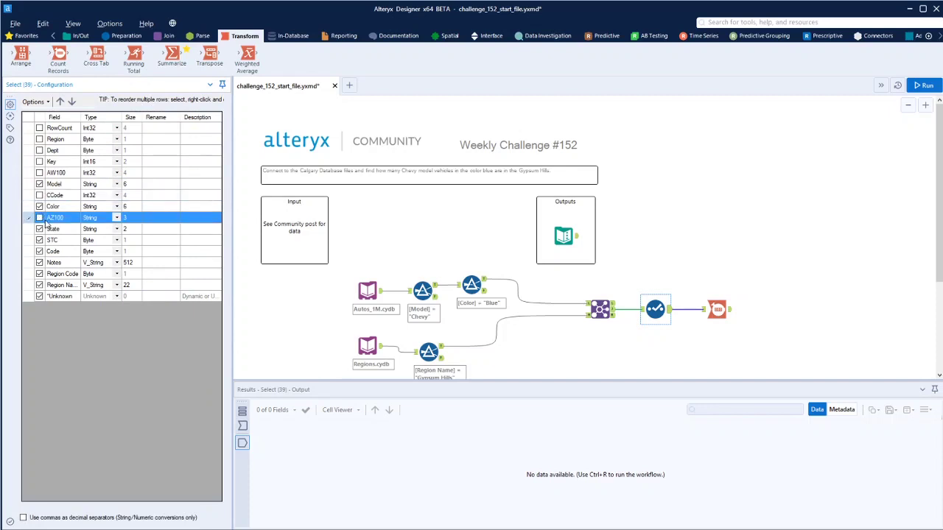
click(40, 229)
click(40, 251)
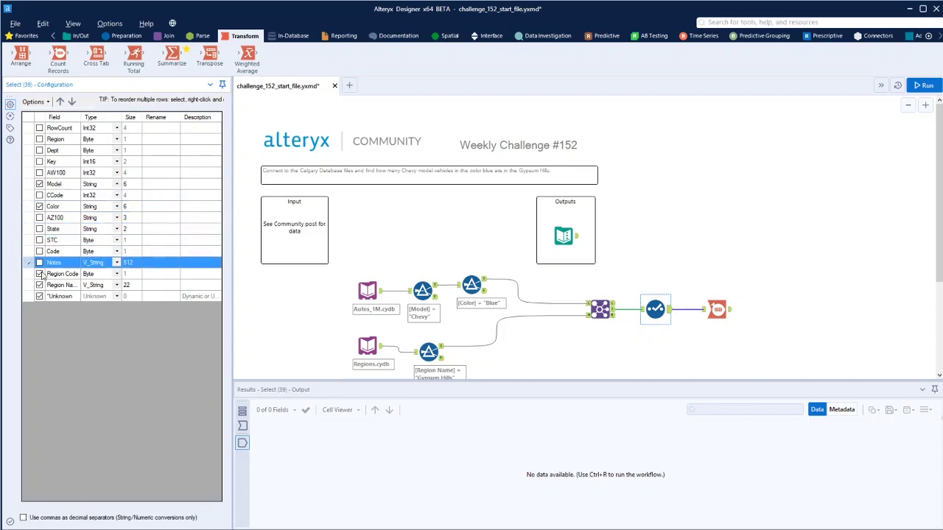
click(40, 273)
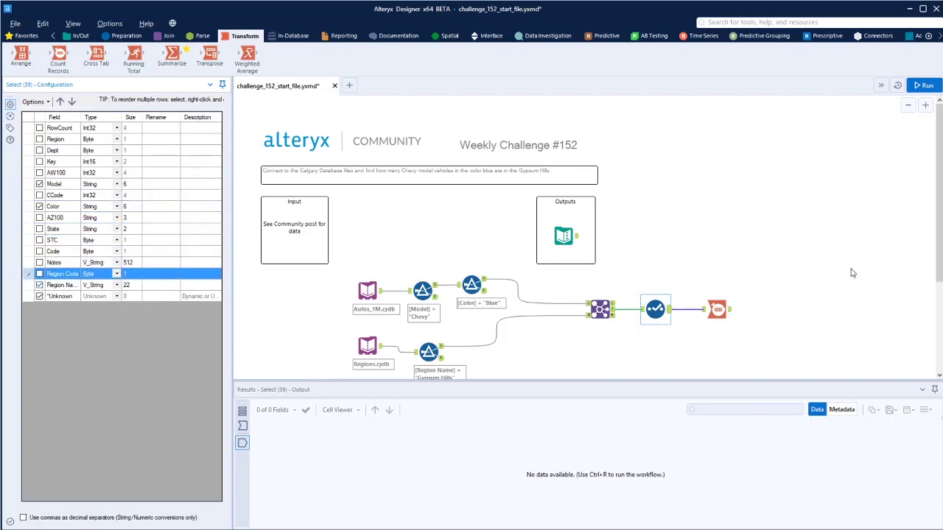
click(721, 310)
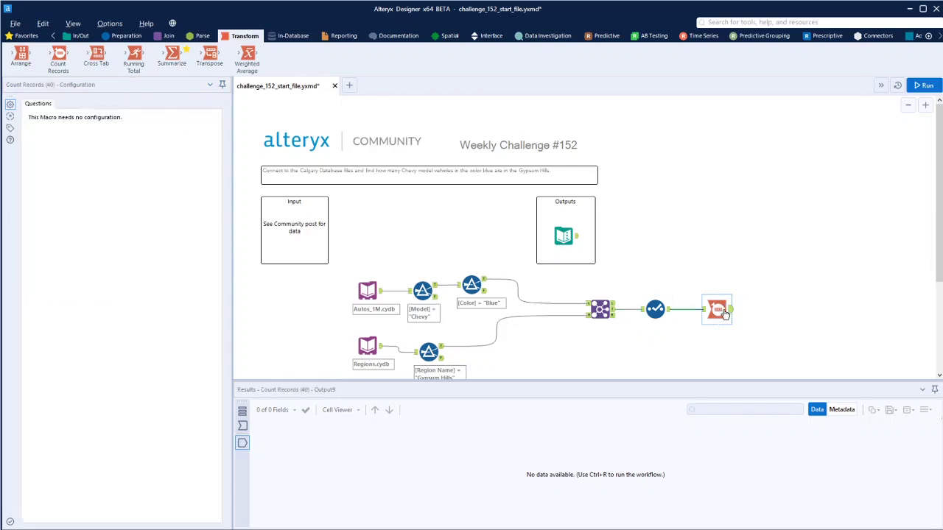
Run the workflow to get a count of 3780 and view the expected BLUE, CHEVY, Gypsum Hills record.
key(ctrl+r)
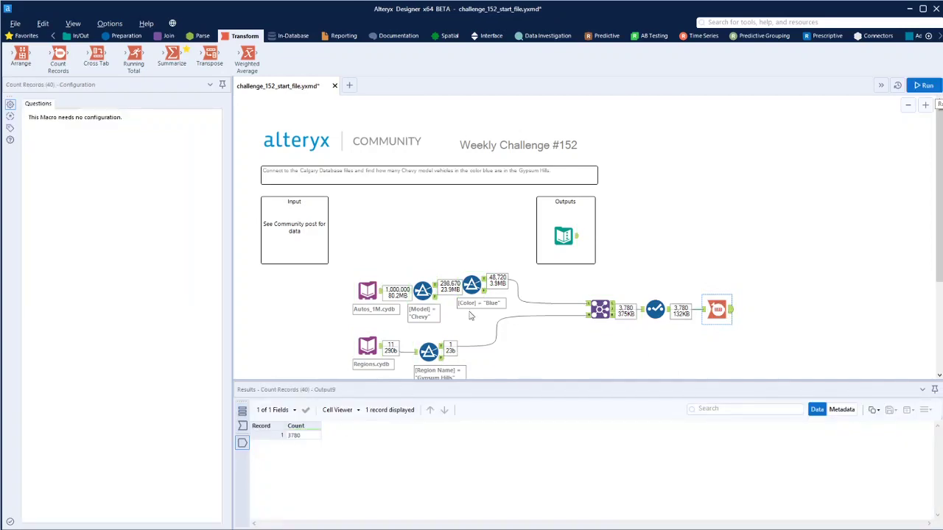
click(565, 236)
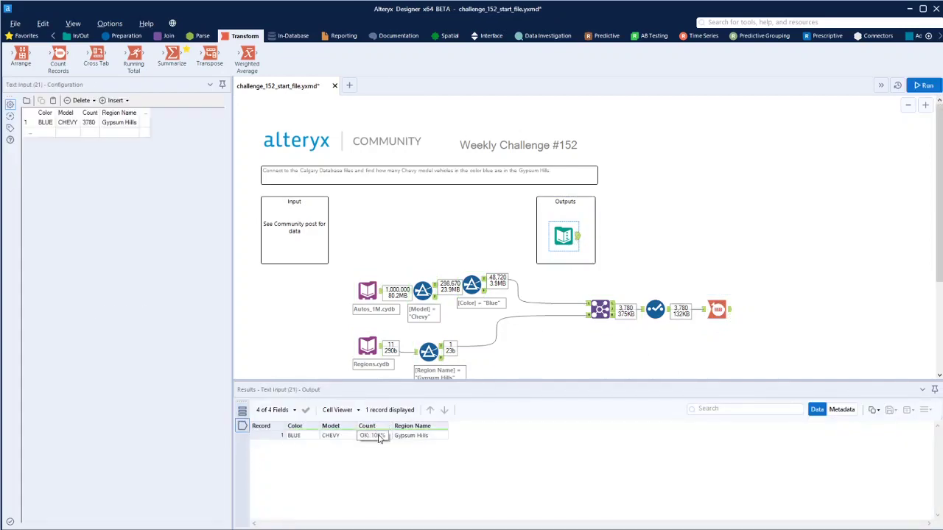
click(168, 36)
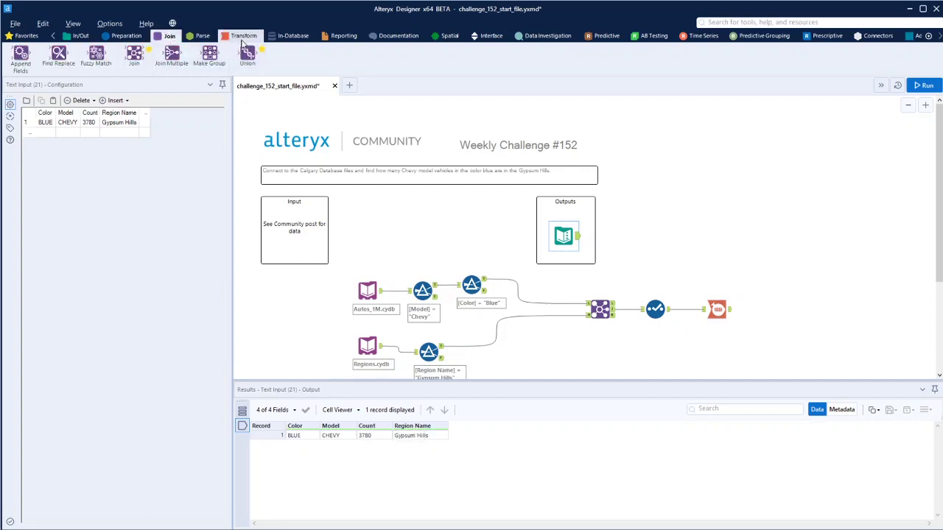
click(127, 35)
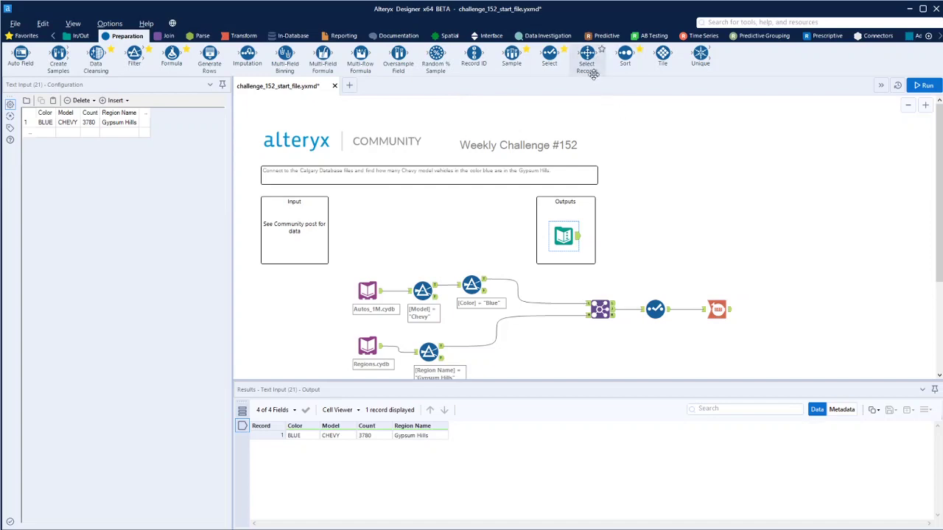
Add a first-record step, then an Append Fields step that takes the record count as its append source.
mouse_move(586, 54)
mouse_down()
mouse_move(730, 286)
mouse_move(722, 273)
mouse_up()
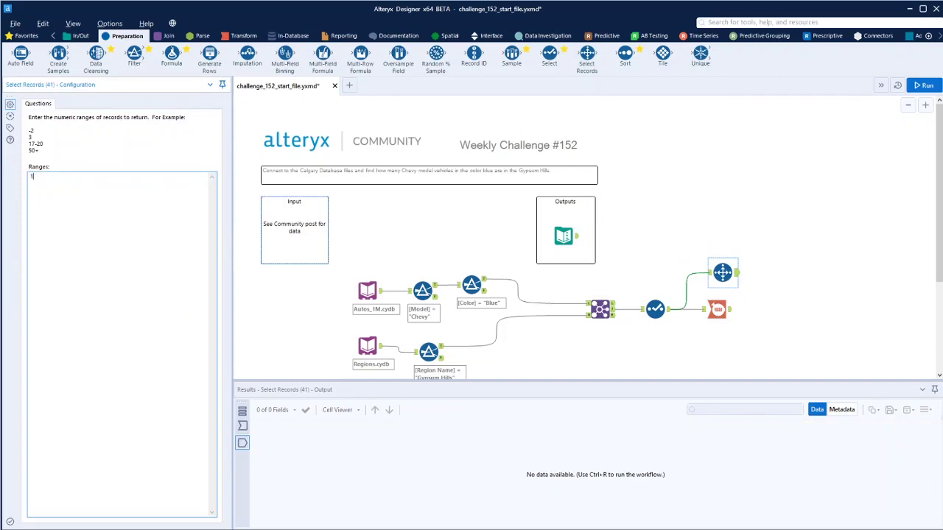
click(169, 35)
drag(21, 53, 780, 280)
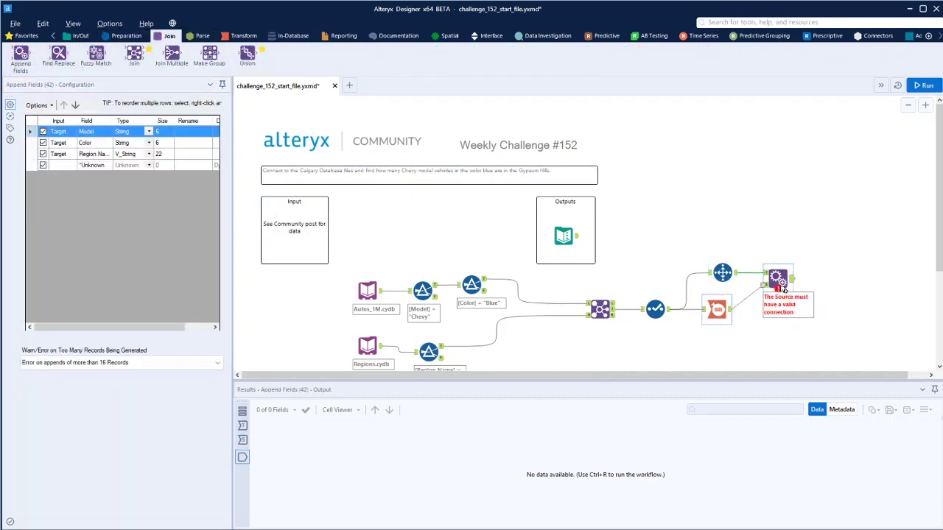
drag(732, 308, 766, 284)
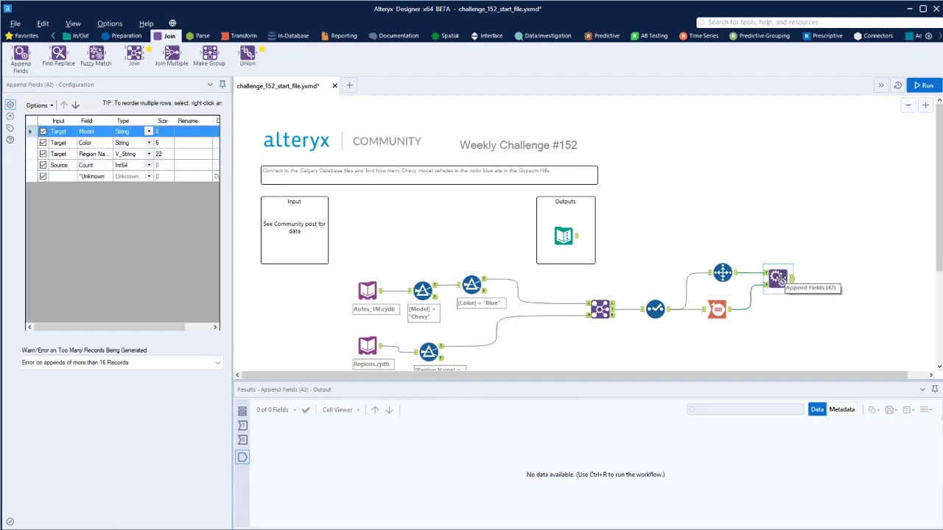
click(125, 35)
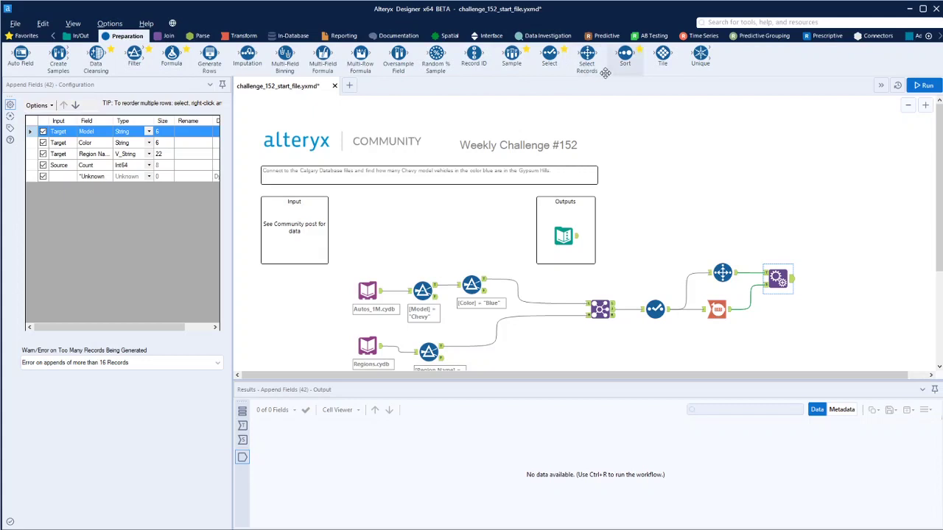
Attach a Select step after Append Fields, move Count up, and check the expected column order.
drag(554, 58, 839, 280)
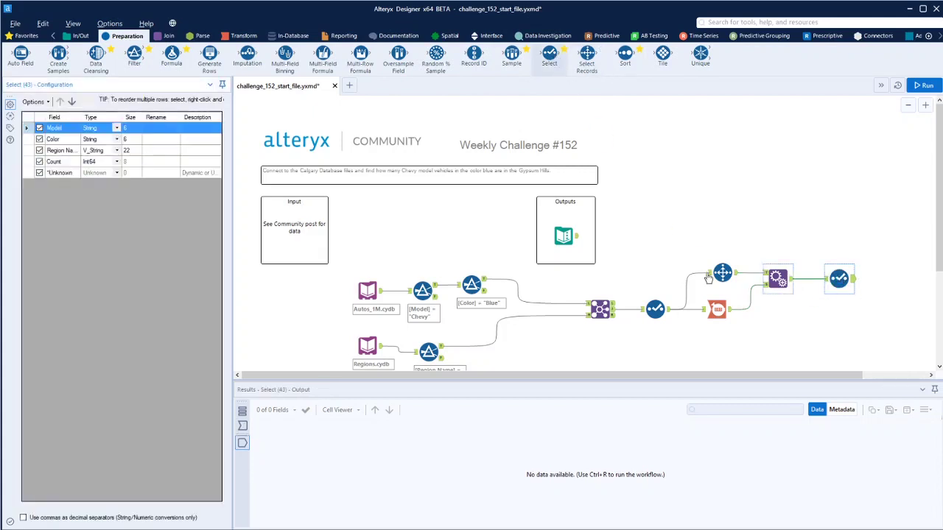
click(57, 162)
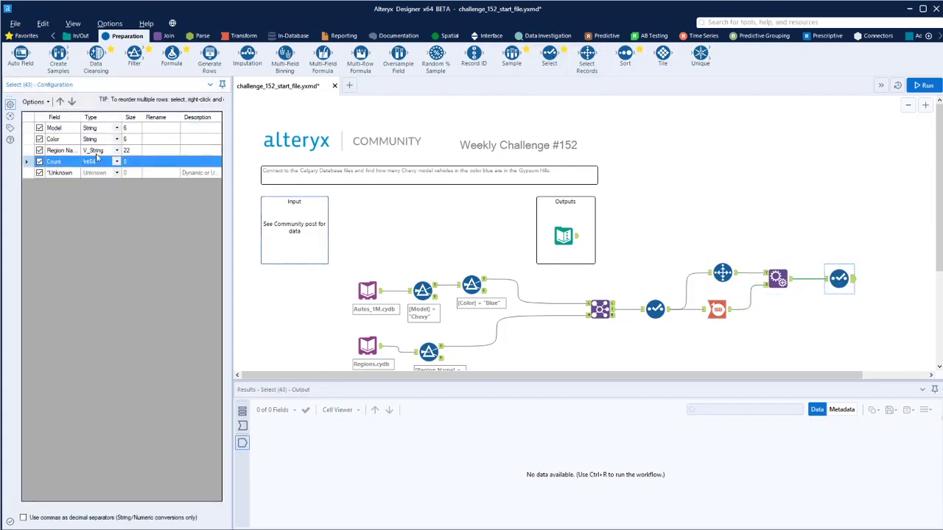
click(60, 101)
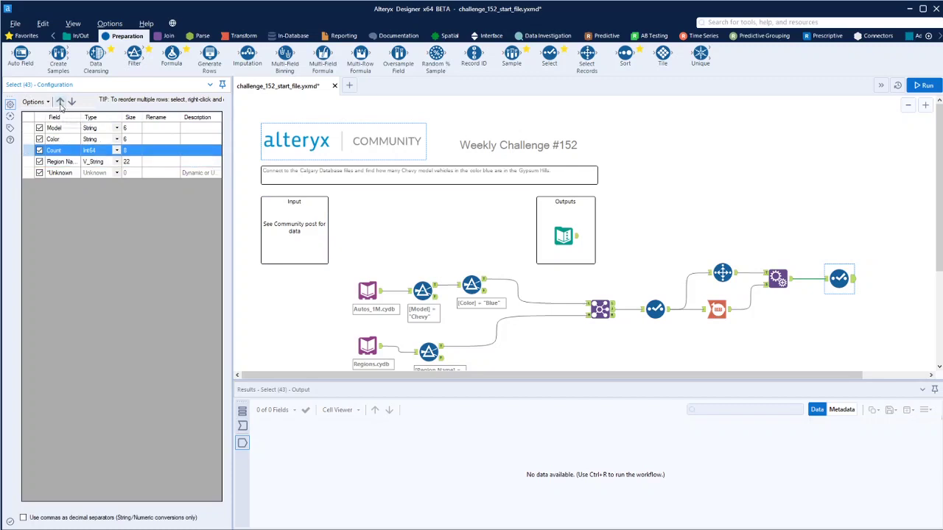
click(567, 236)
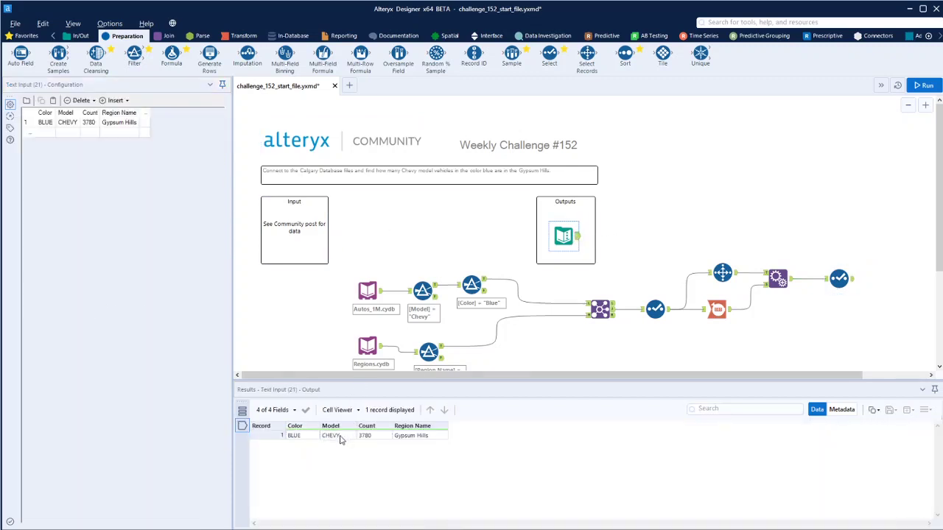
Move Count above Color and Color to the top, giving Color, Model, Count, Region Name.
click(839, 280)
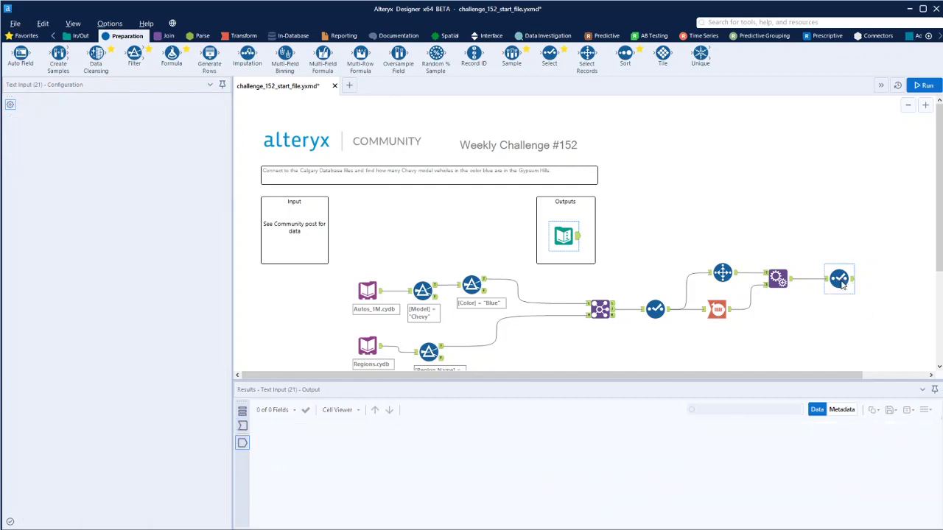
click(58, 151)
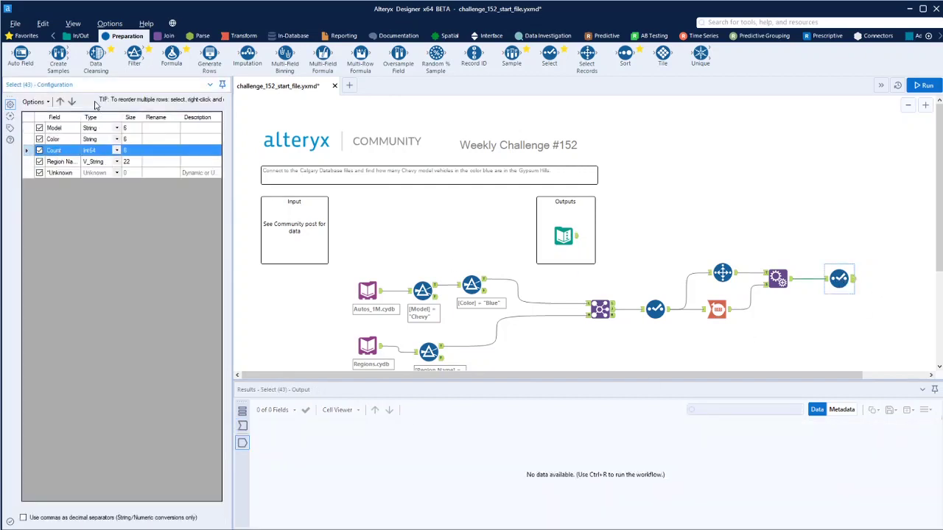
click(60, 102)
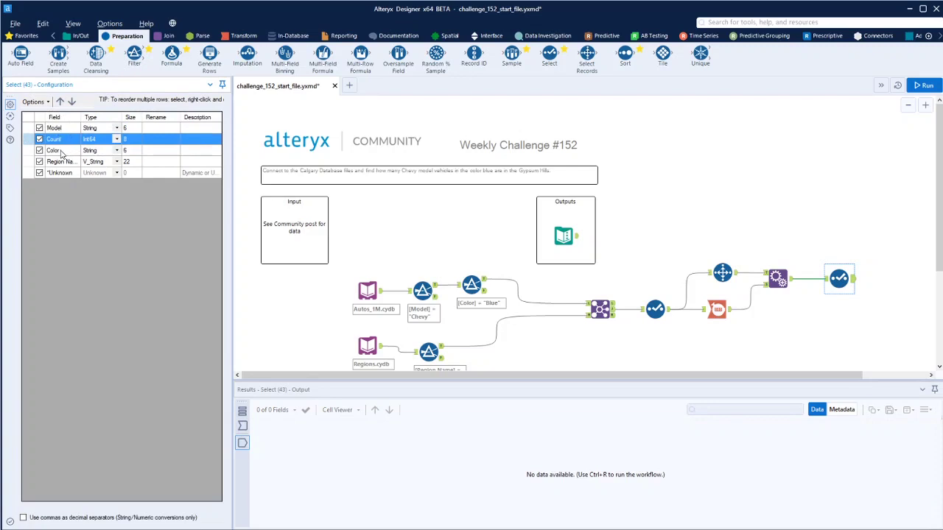
click(71, 102)
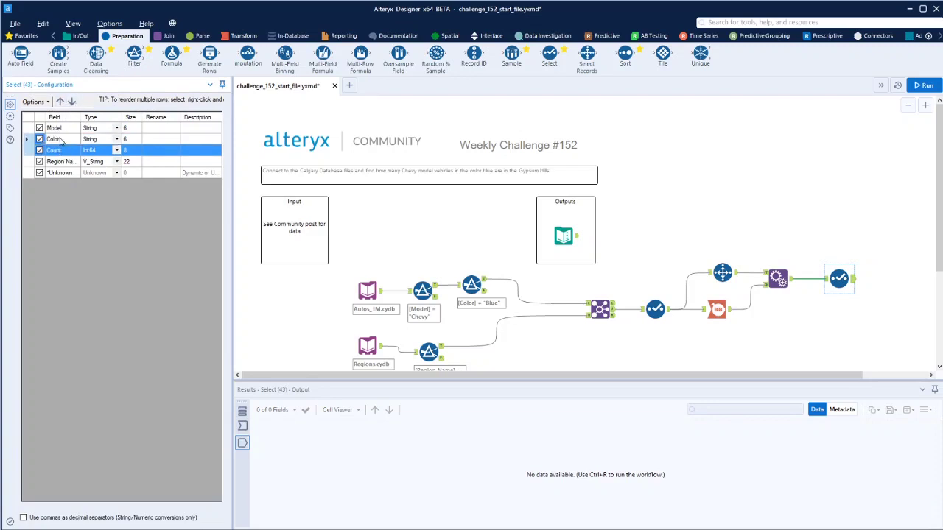
click(59, 139)
click(60, 102)
click(839, 279)
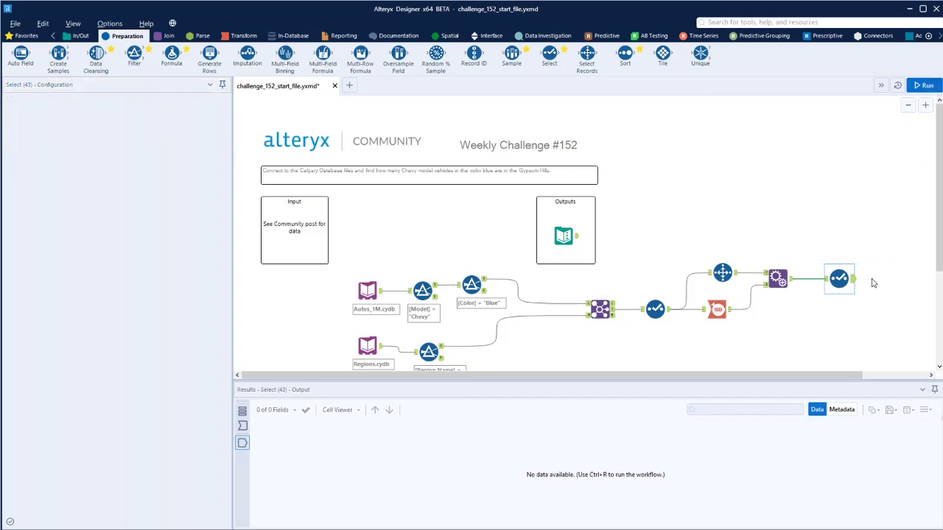
Rerun, compare the Blue, Chevy, 3780 record with the uppercase expected output, and shift Select right.
key(ctrl+r)
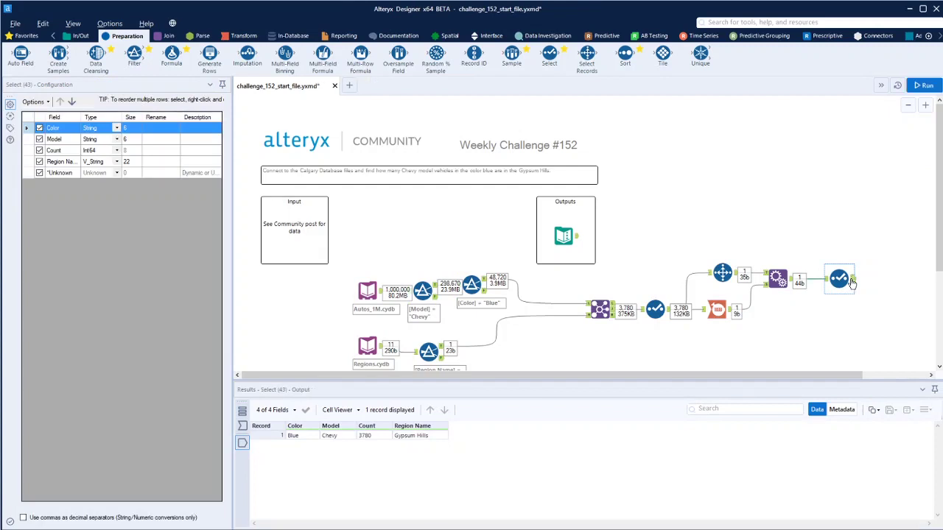
click(575, 239)
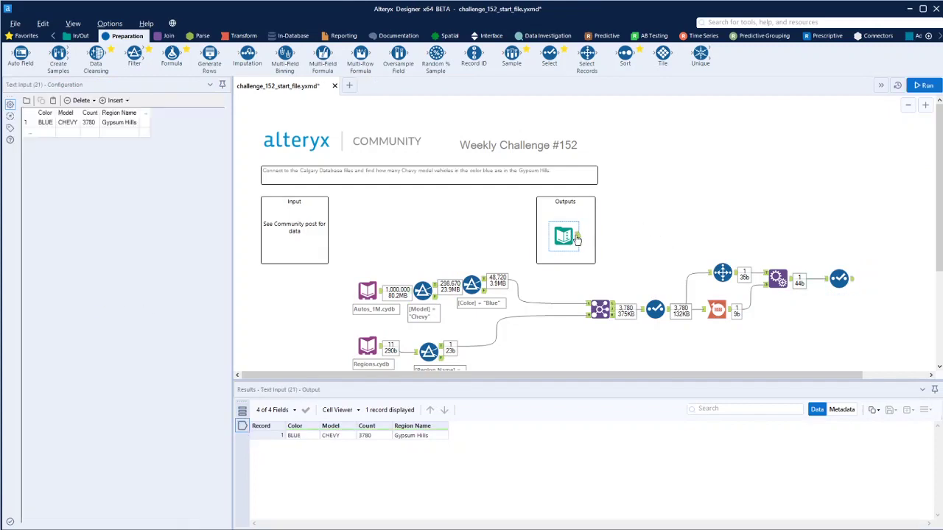
click(847, 280)
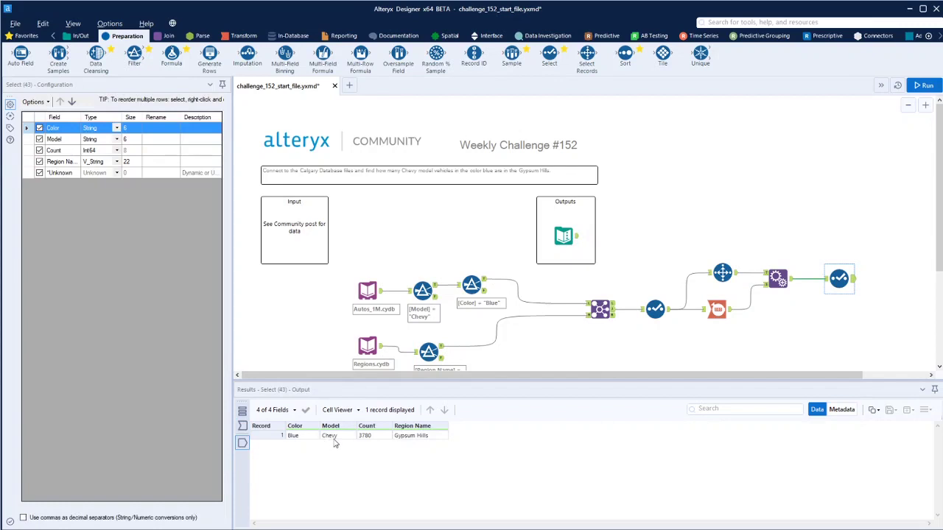
click(577, 240)
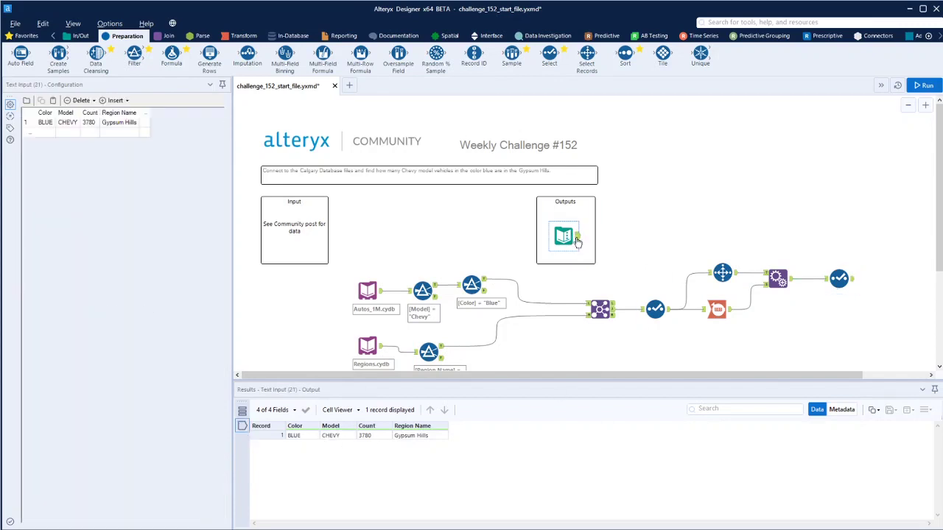
drag(848, 281, 872, 282)
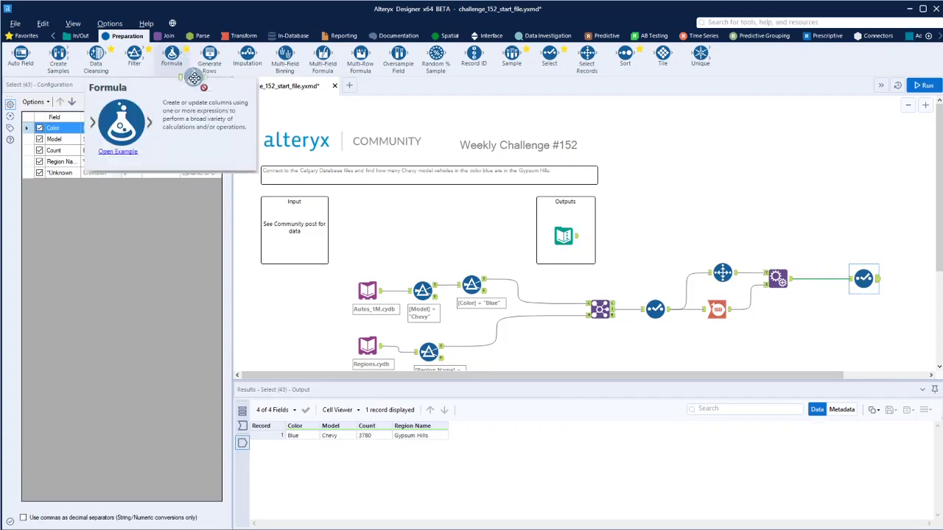
Insert a Formula step before Select with the expression Model = Uppercase([Model]).
mouse_move(163, 59)
mouse_down()
mouse_move(795, 282)
mouse_move(827, 284)
mouse_up()
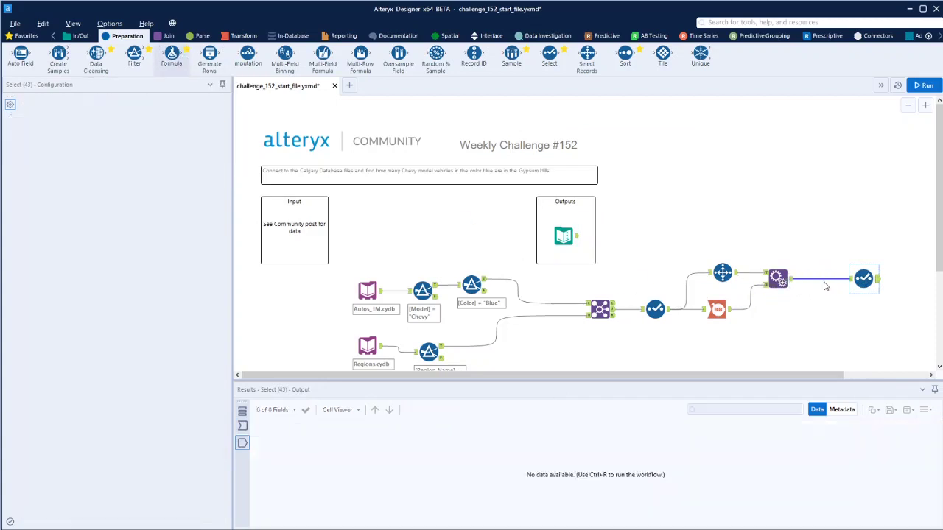
click(875, 283)
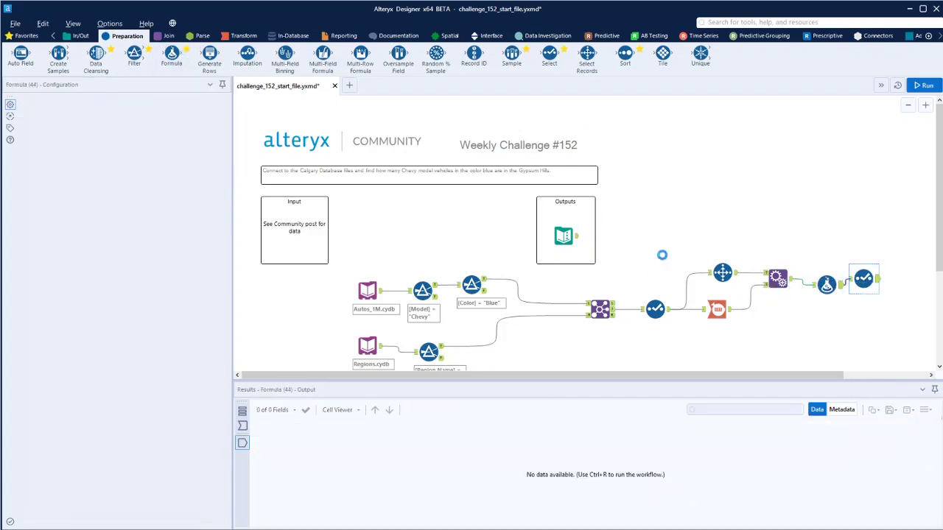
click(578, 240)
click(826, 284)
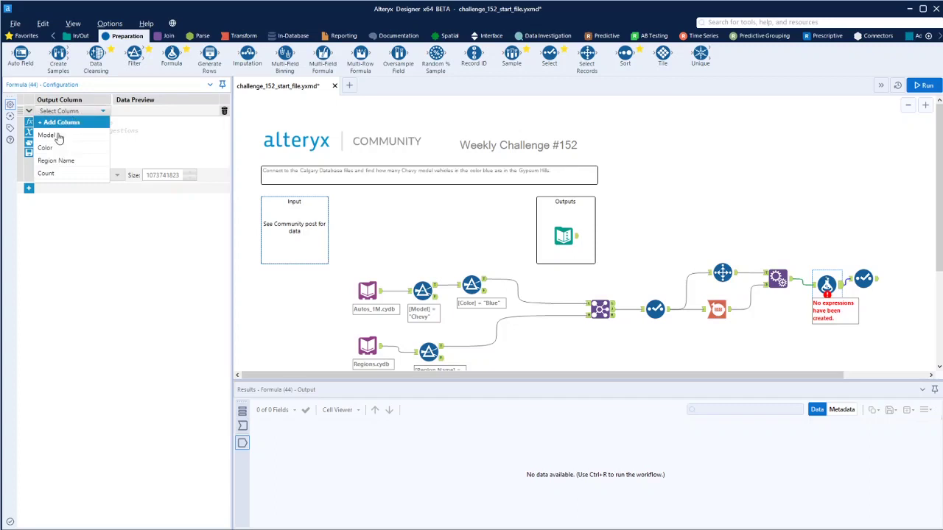
click(46, 135)
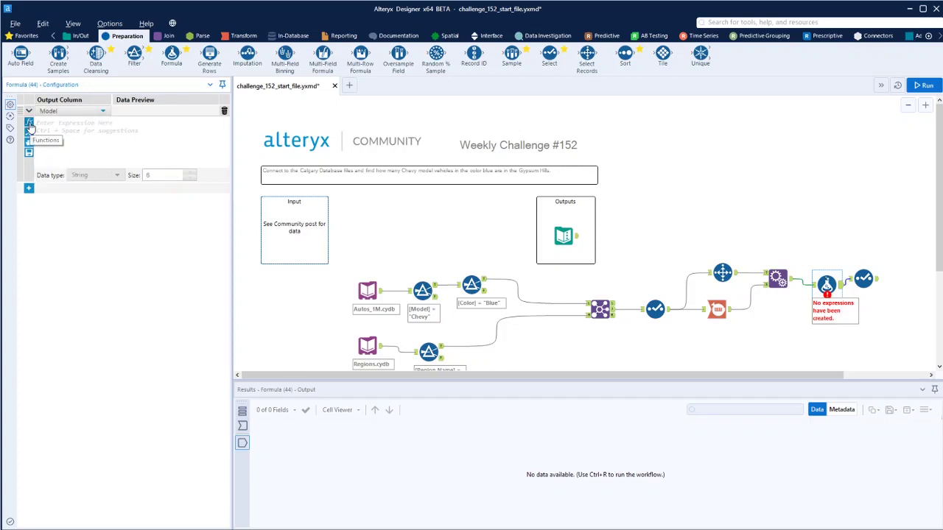
click(29, 123)
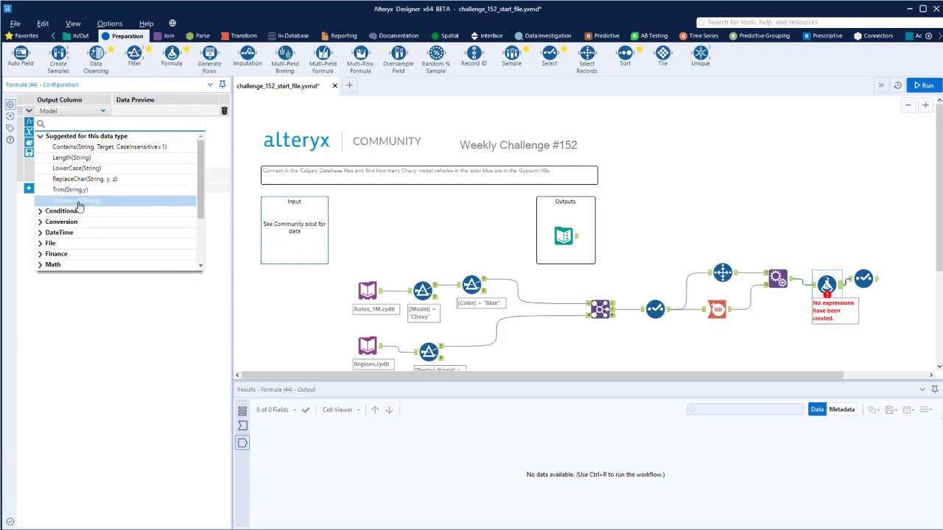
click(71, 201)
text([)
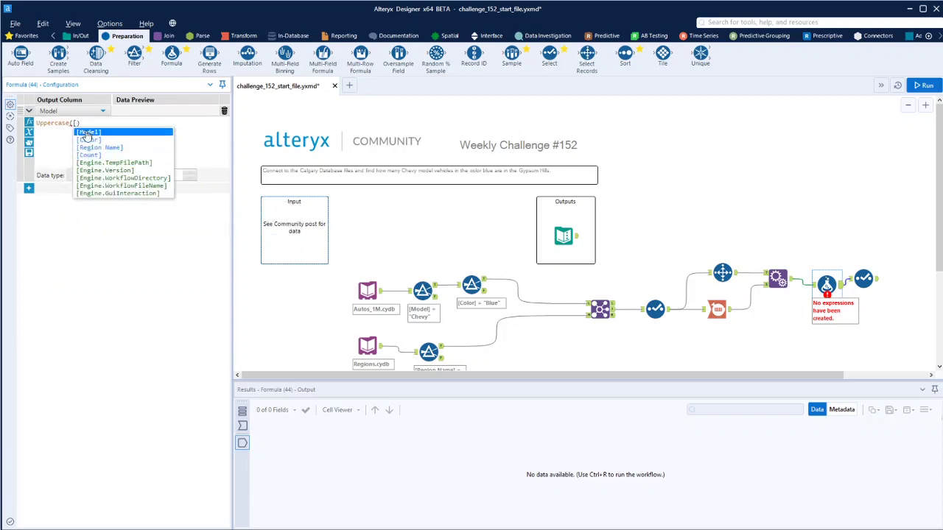
click(88, 140)
Add a second expression, Color = Uppercase([Color]), and apply the formula.
click(29, 188)
click(67, 190)
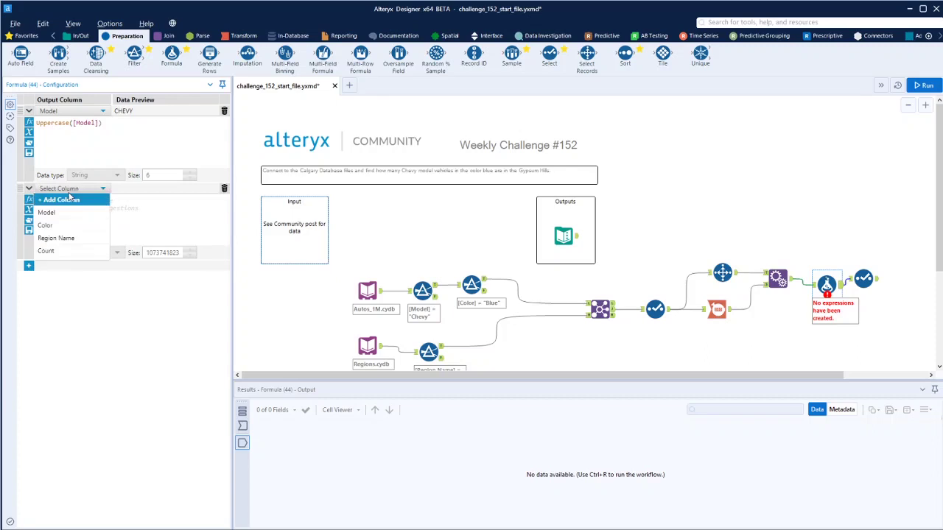
click(61, 228)
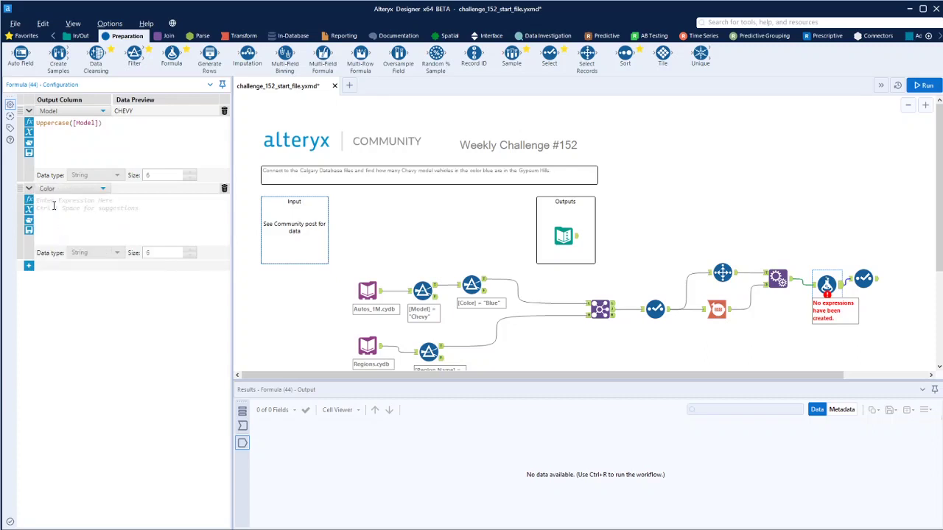
text(u)
key(Return)
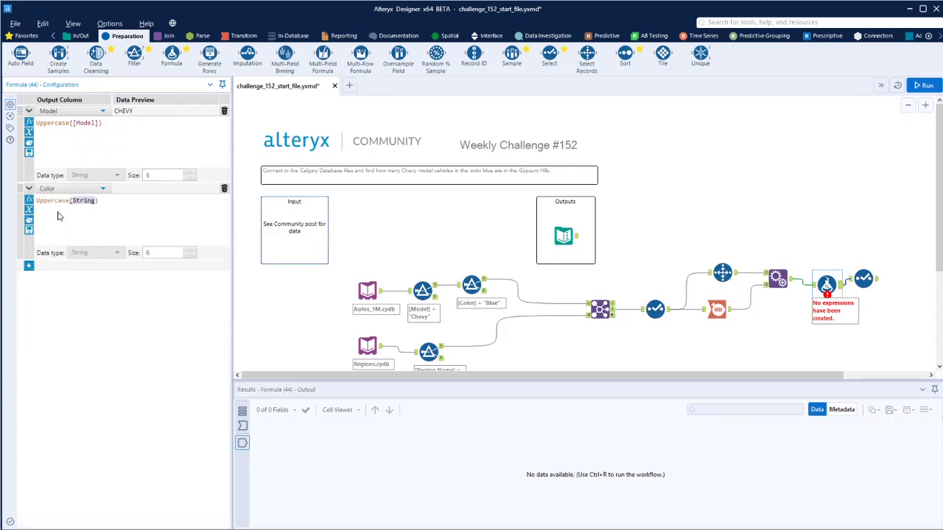
text([)
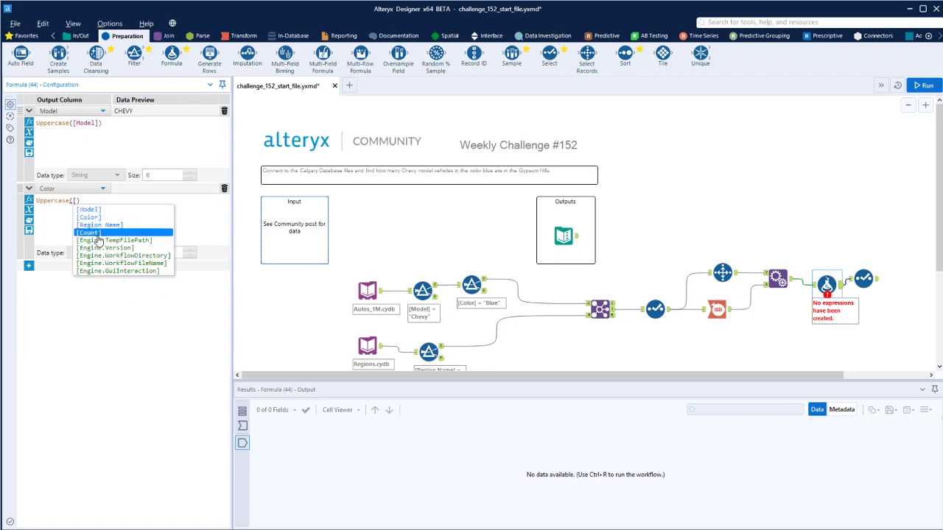
click(96, 225)
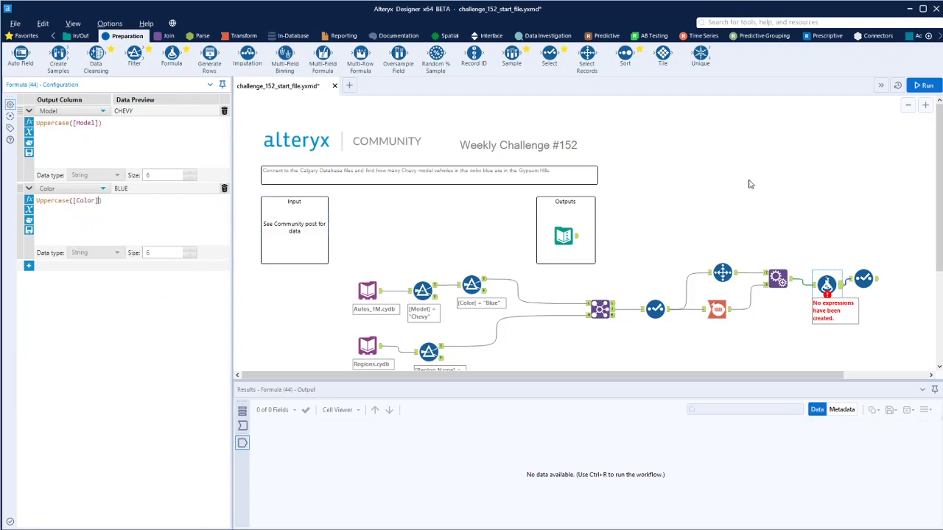
click(923, 85)
click(898, 283)
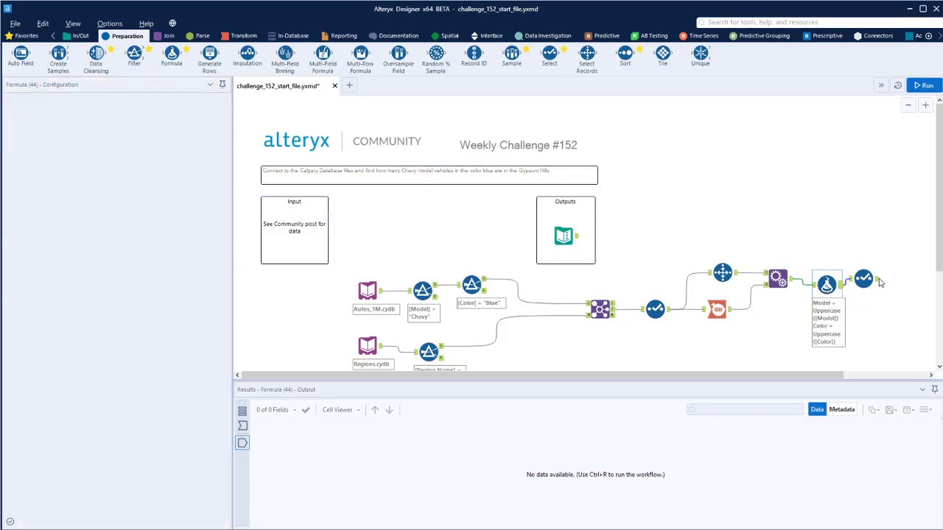
Rerun and confirm the final record BLUE, CHEVY, 3780, Gypsum Hills matches the expected output.
key(ctrl+r)
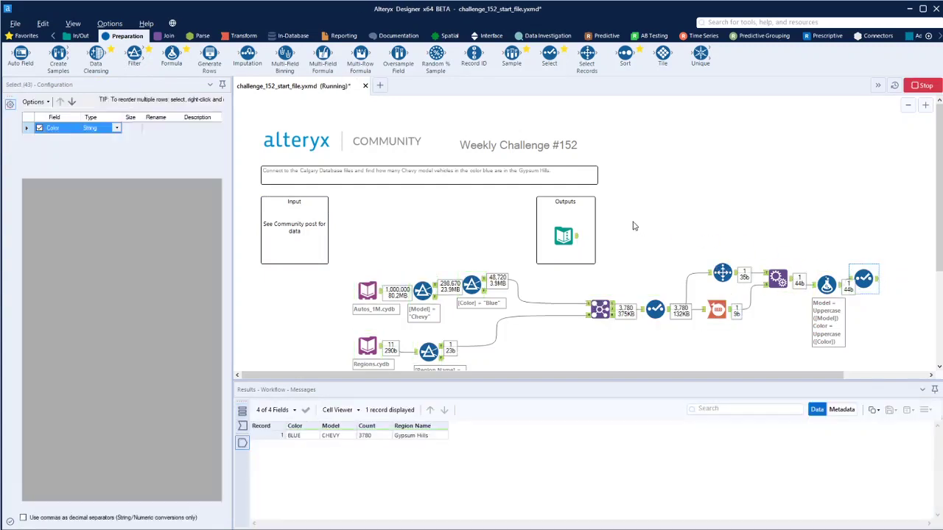
click(576, 237)
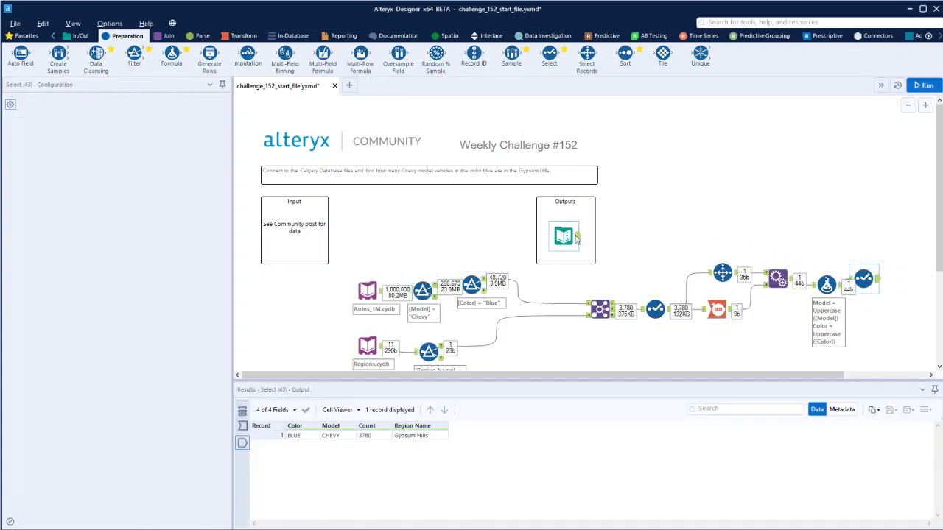
click(876, 289)
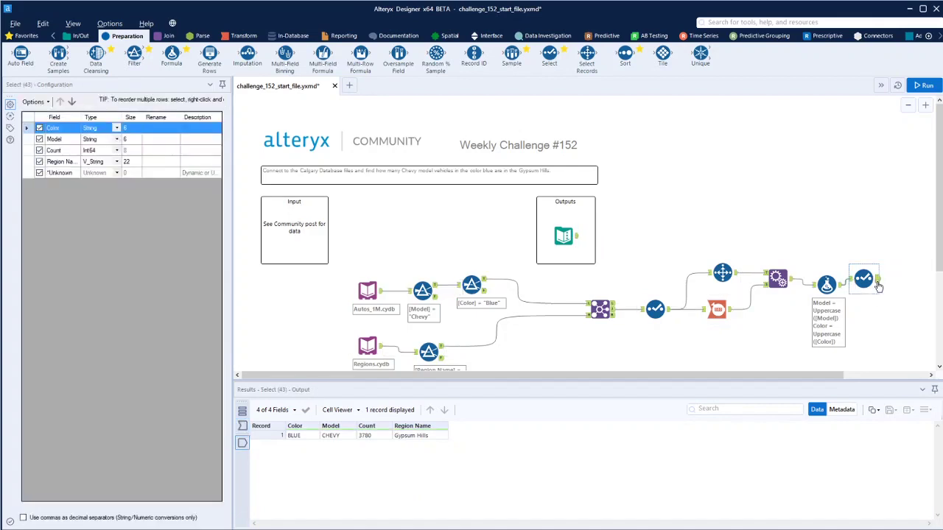